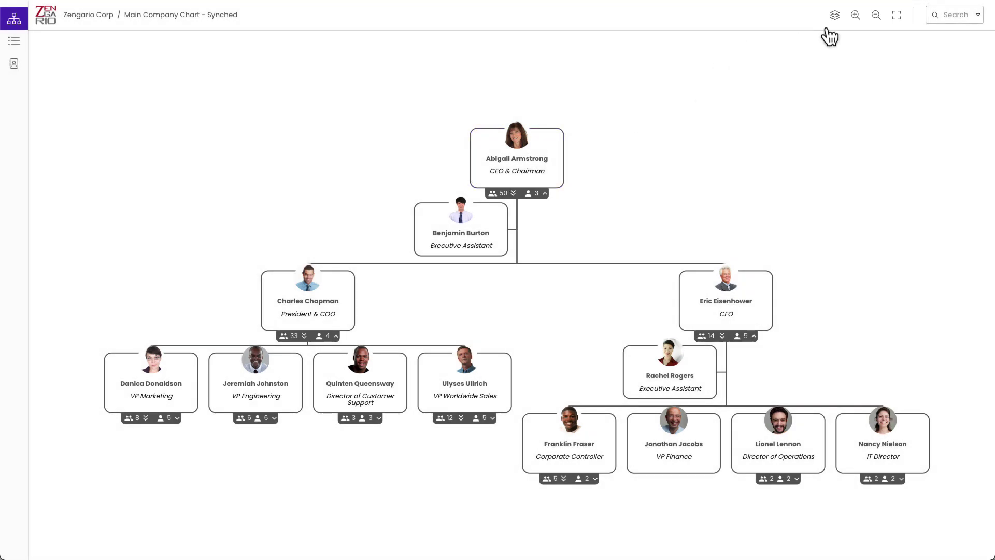
# Show every chart level, then zoom in on Abigail Armstrong's Sales branch and fit the chart.
pyautogui.click(836, 18)
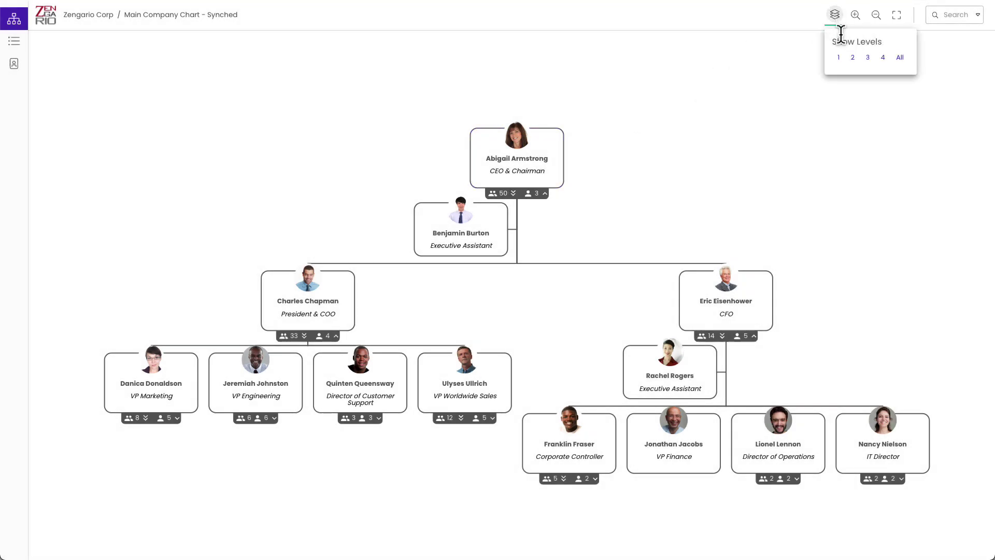
pyautogui.click(900, 57)
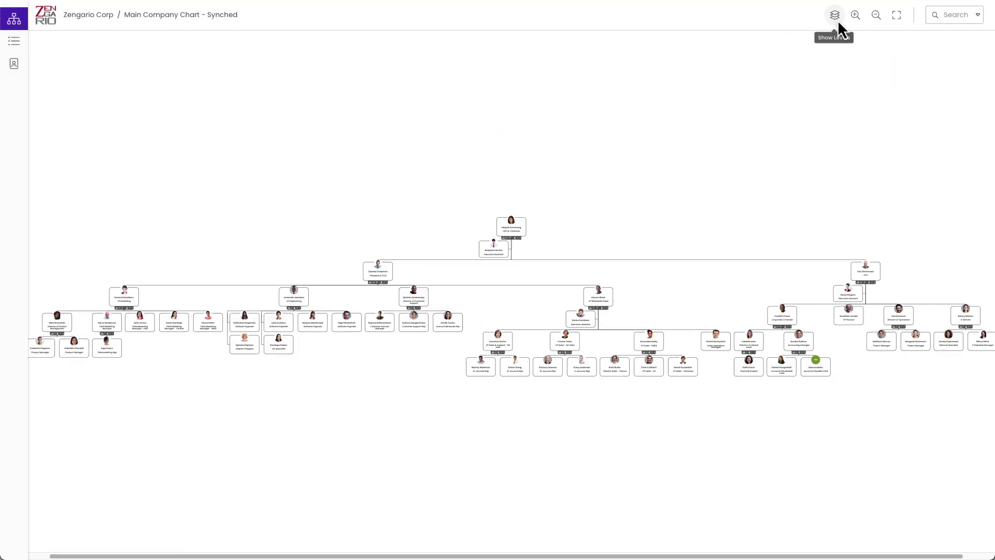
pyautogui.click(855, 16)
pyautogui.moveTo(817, 182); pyautogui.dragTo(302, 222)
pyautogui.moveTo(701, 182); pyautogui.dragTo(735, 247)
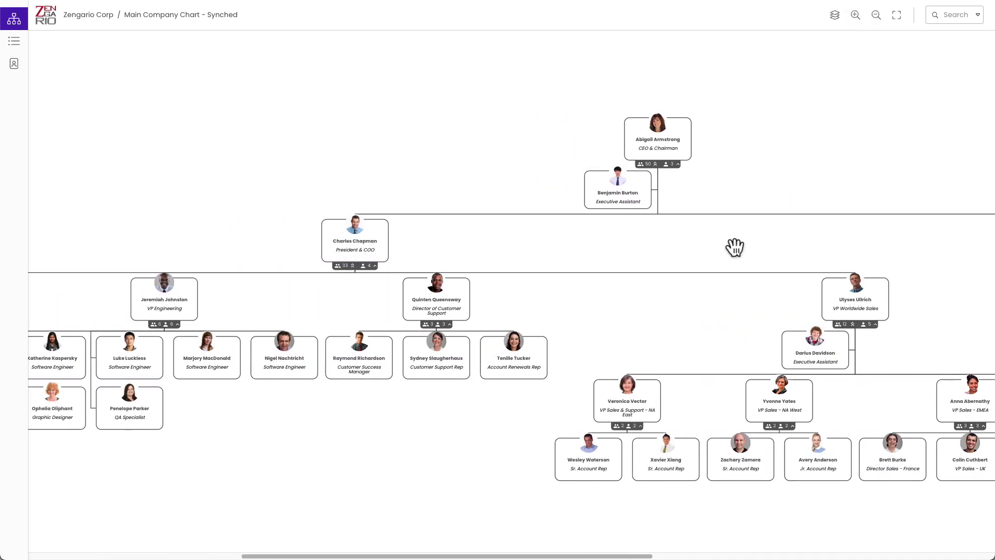
pyautogui.click(856, 16)
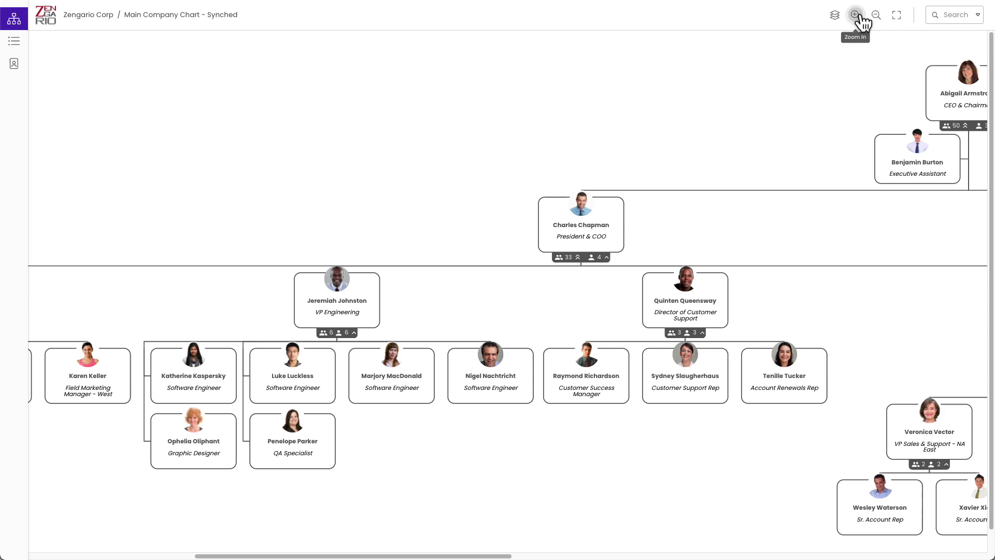
pyautogui.moveTo(866, 127); pyautogui.dragTo(334, 271)
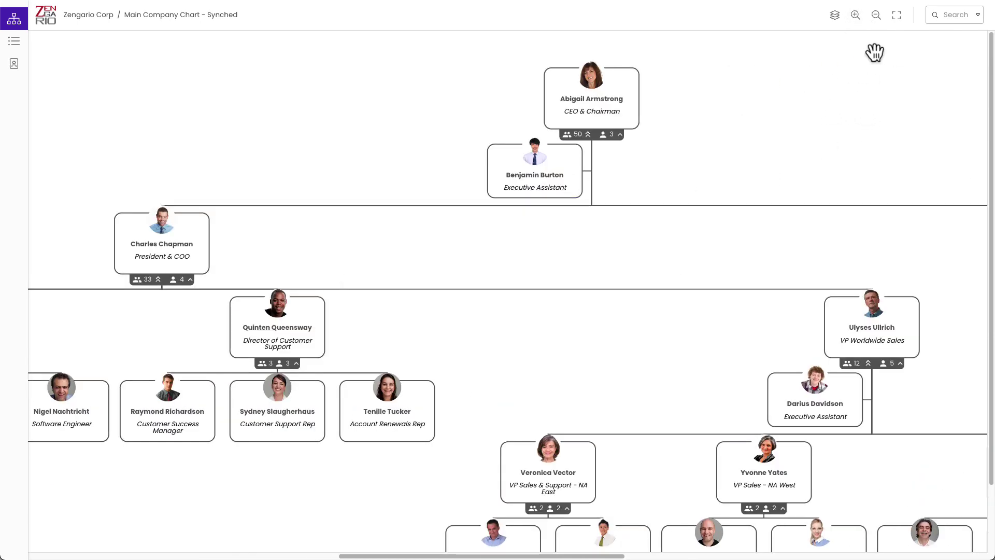
pyautogui.click(896, 16)
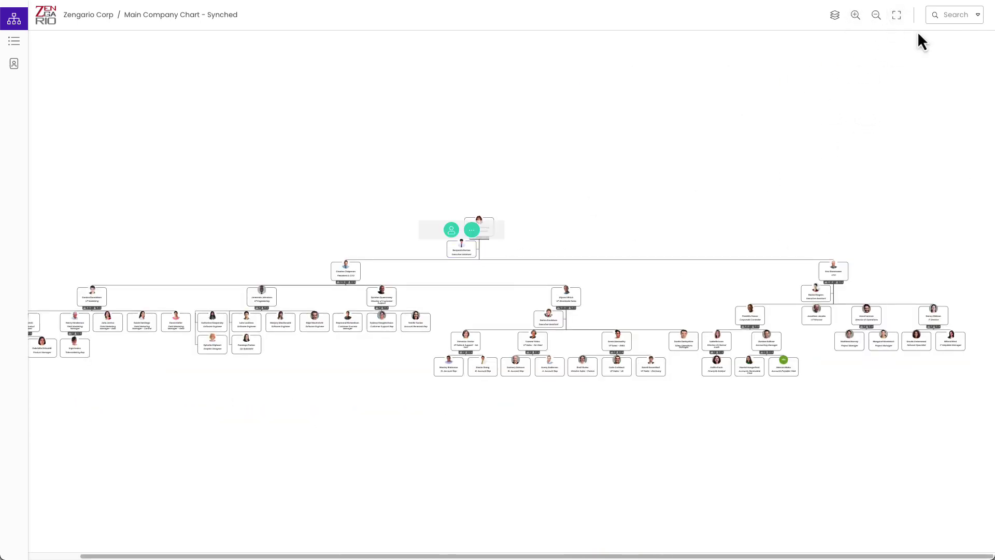
# Switch the level display to two levels, then one, then three.
pyautogui.click(834, 16)
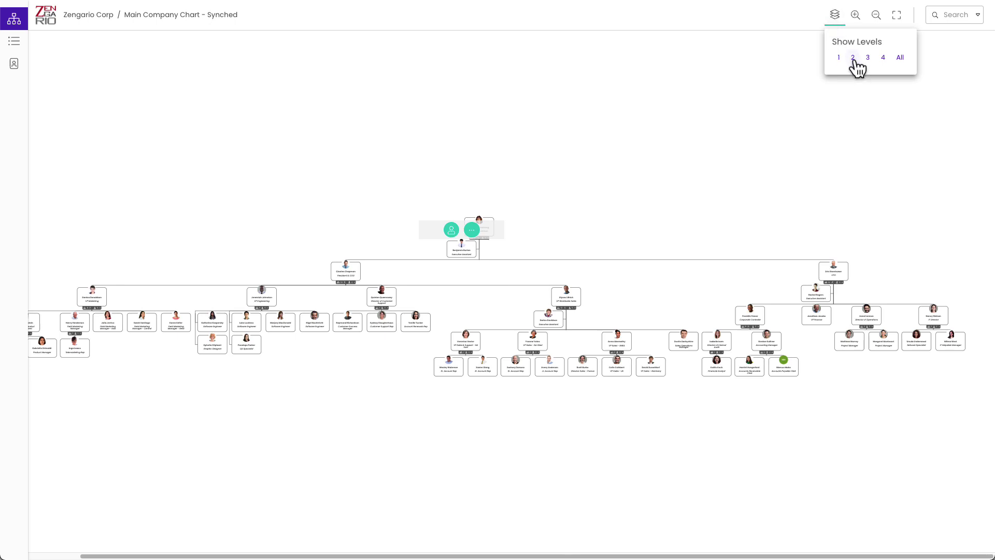
pyautogui.click(853, 58)
pyautogui.click(835, 15)
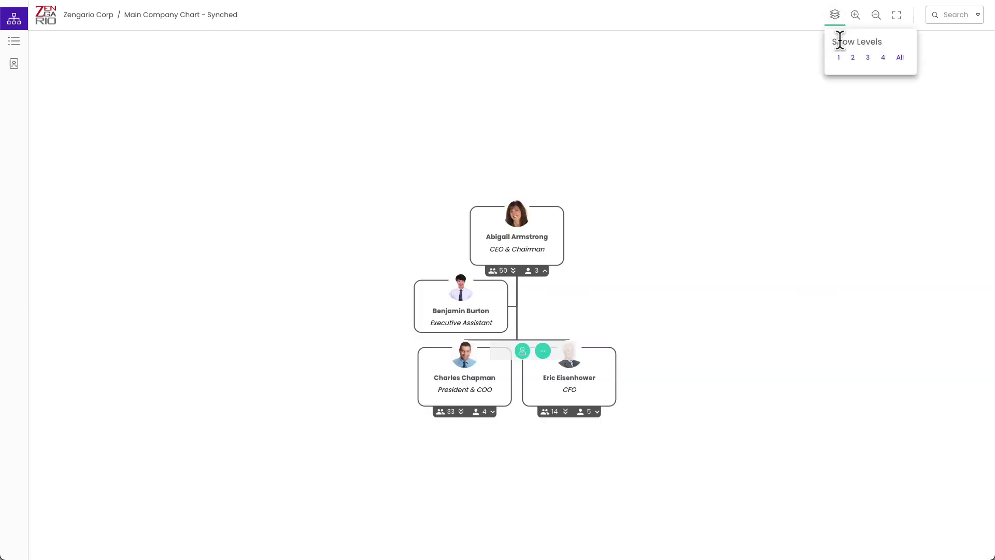
pyautogui.click(838, 57)
pyautogui.click(833, 16)
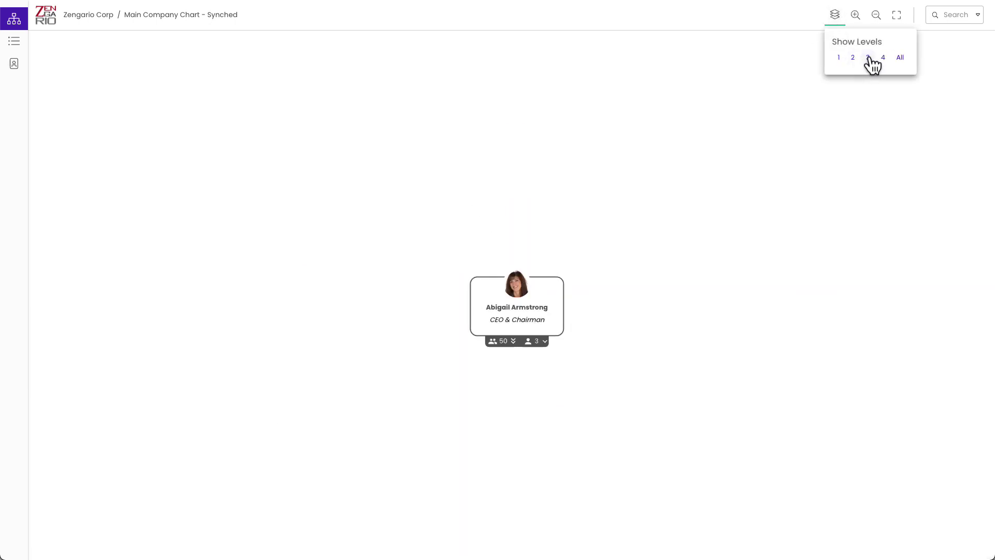
pyautogui.click(869, 58)
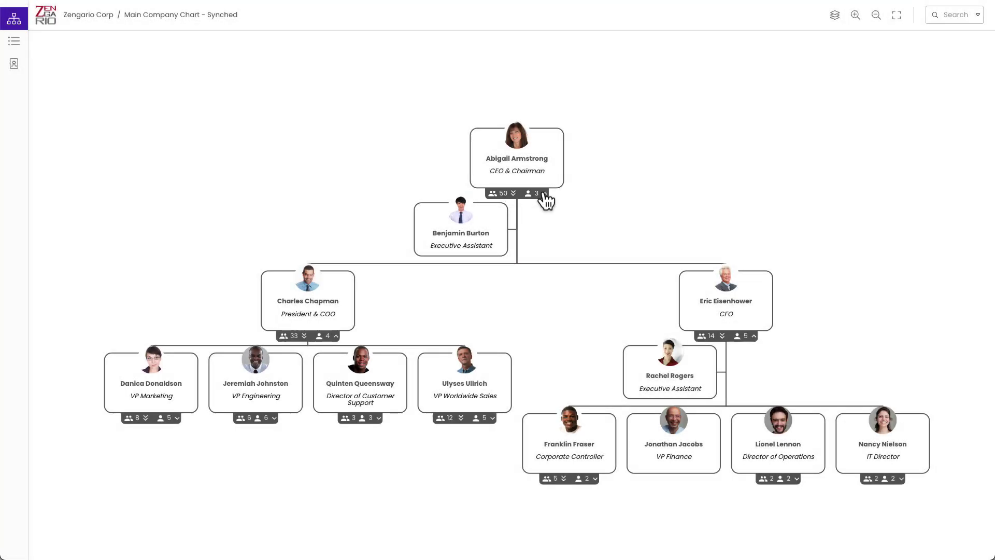
# Expand all levels under Abigail Armstrong, then collapse Ulyses Ullrich's and Quinten Queensway's teams.
pyautogui.click(545, 194)
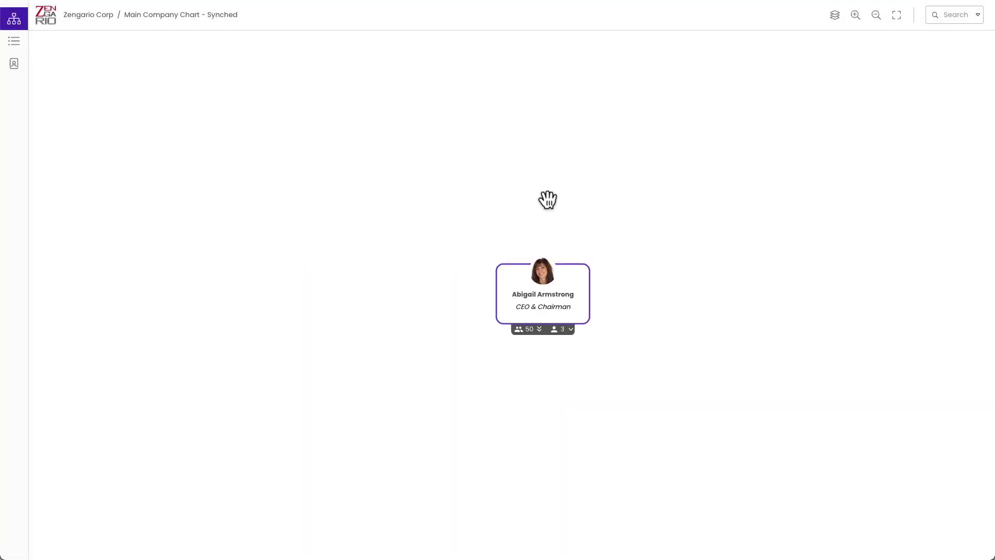
pyautogui.moveTo(545, 342)
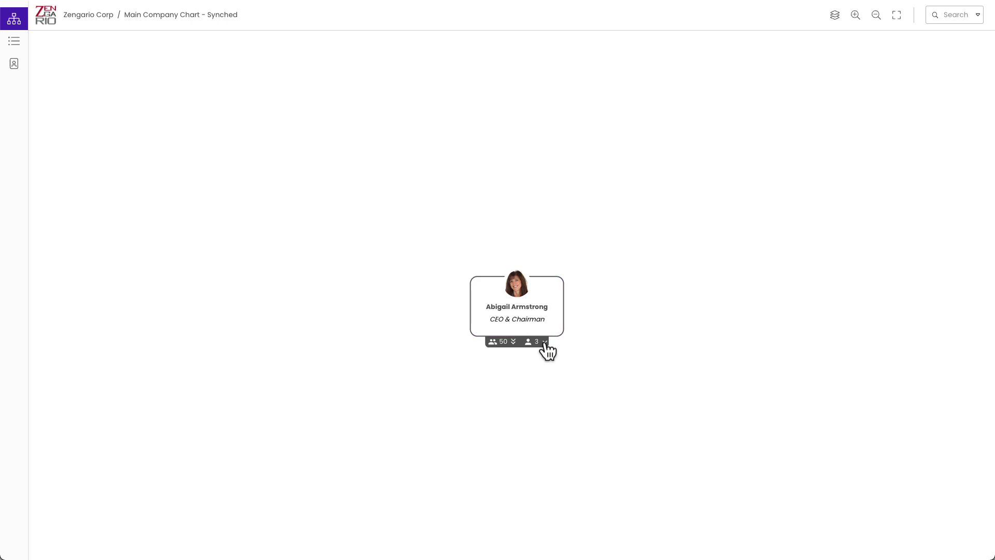
pyautogui.click(544, 342)
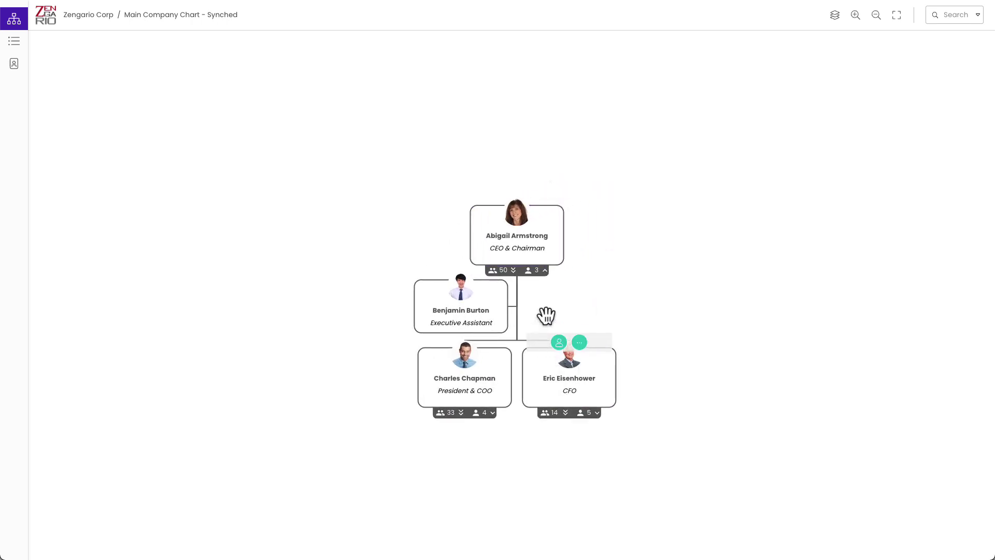
pyautogui.click(493, 414)
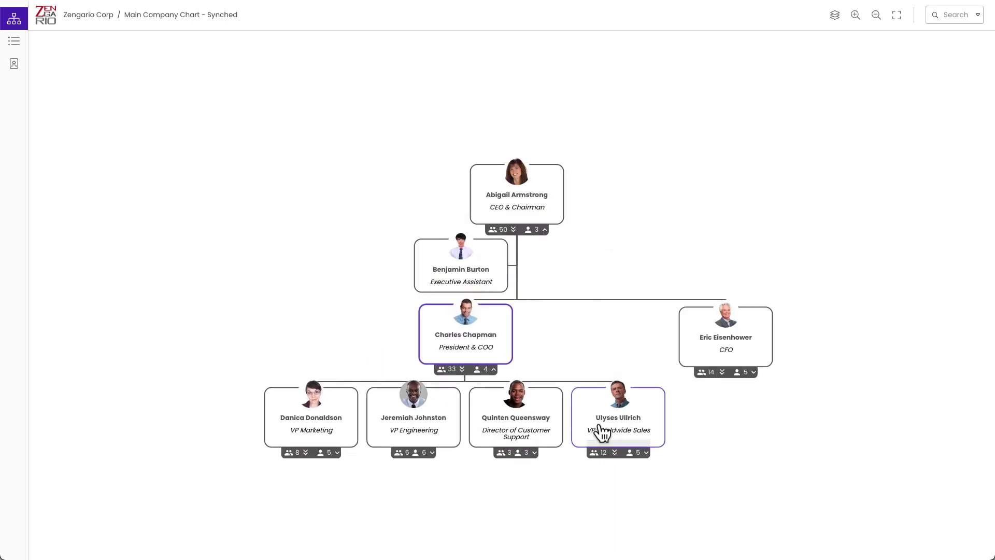
pyautogui.click(755, 374)
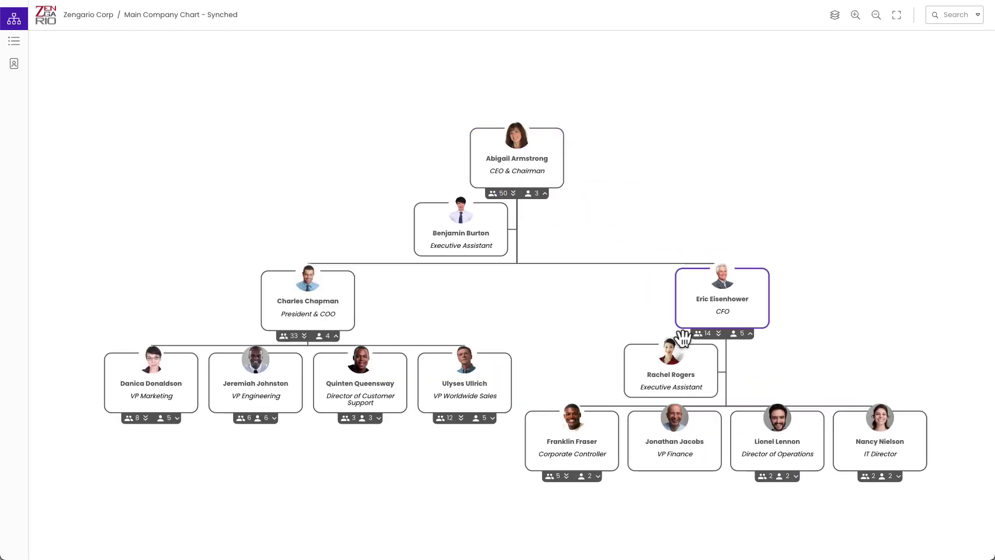
pyautogui.click(502, 194)
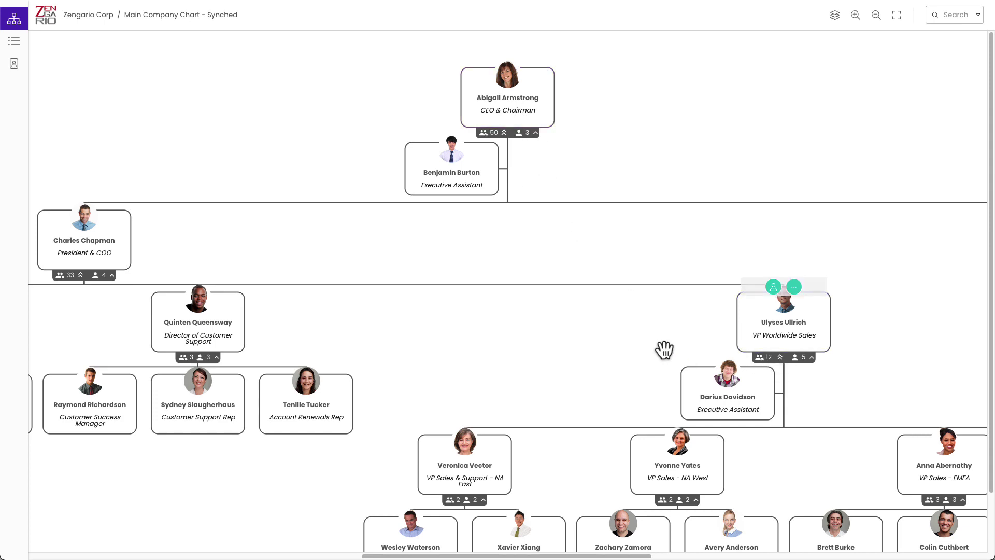
pyautogui.click(779, 358)
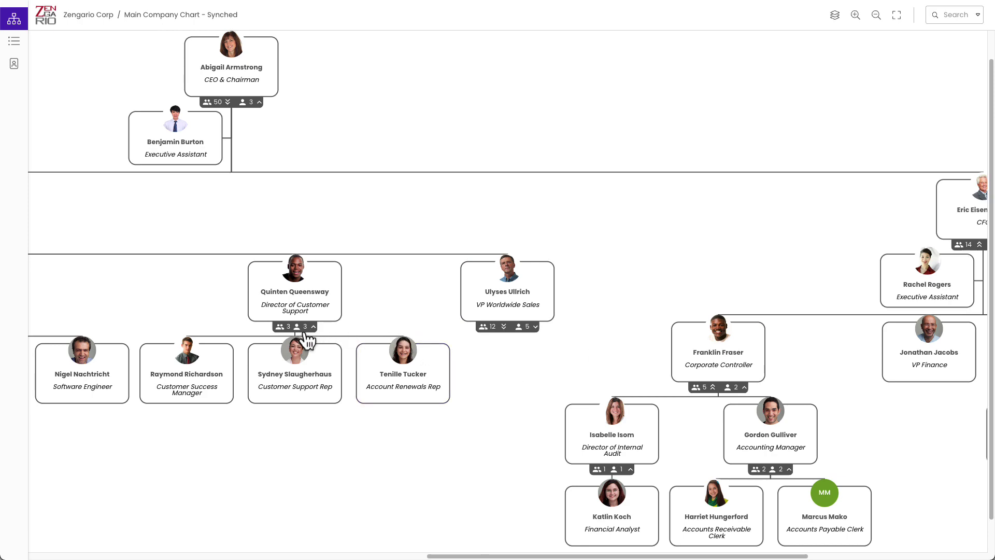
pyautogui.click(286, 334)
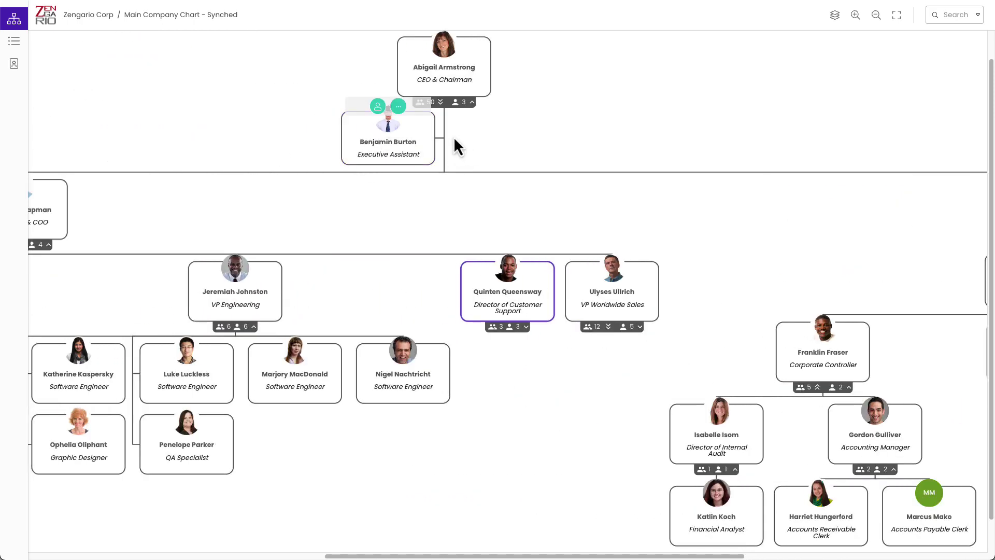
# Show three levels, collapse Charles Chapman's and Eric Eisenhower's reports, then re-expand Charles Chapman's four.
pyautogui.click(833, 15)
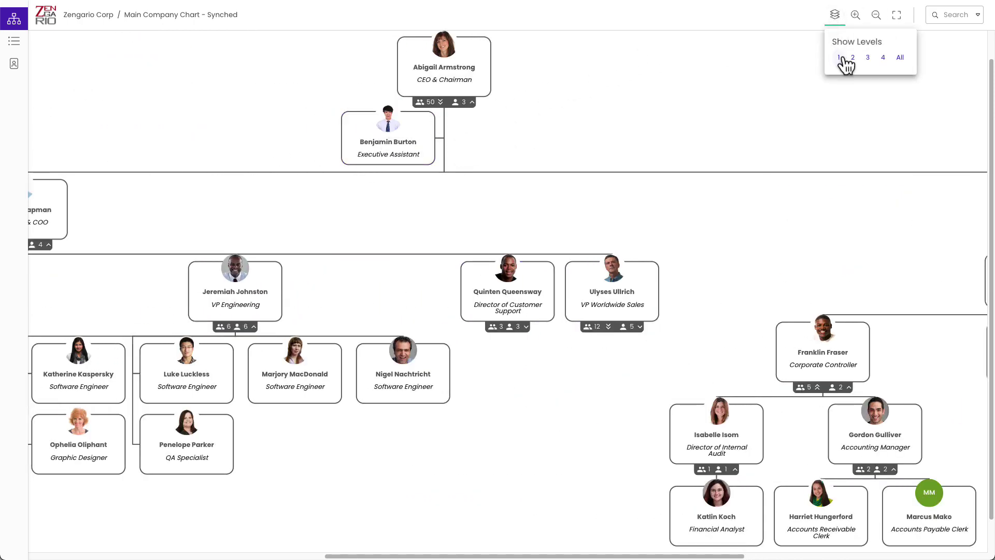
pyautogui.click(868, 58)
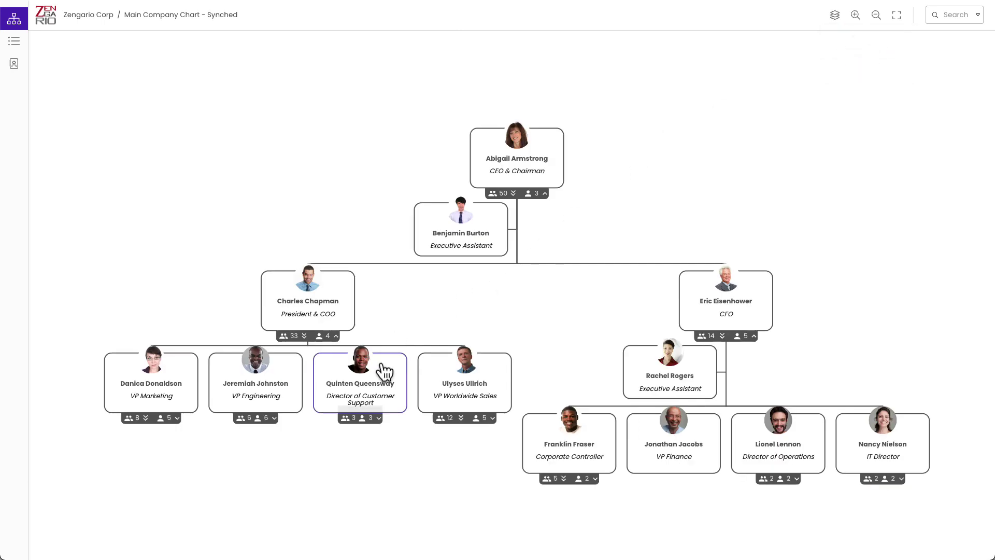
pyautogui.click(335, 337)
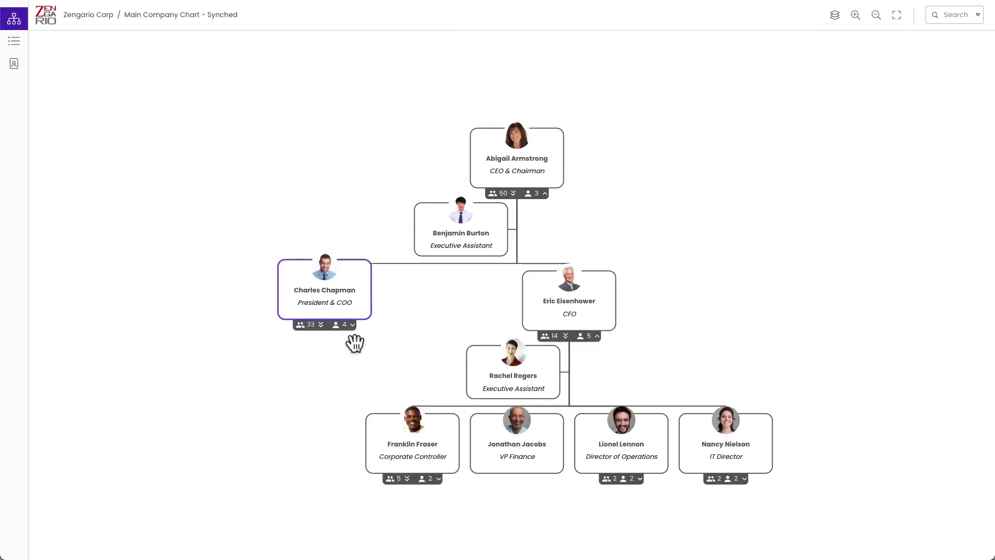
pyautogui.click(602, 339)
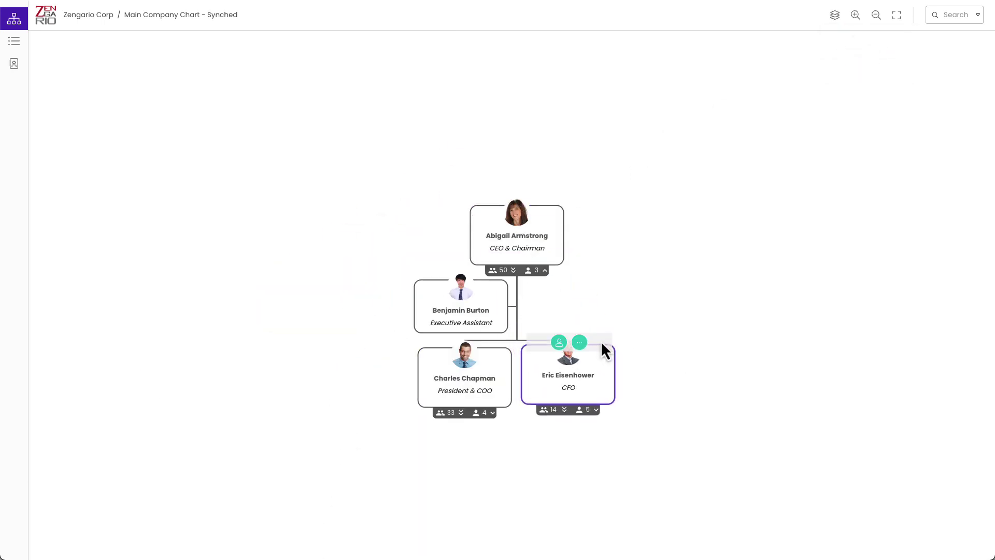
pyautogui.click(492, 413)
# Expand the Ulyses Ullrich, Anna Abernathy, Yvonne Yates and Veronica Vector teams, then everything under Abigail.
pyautogui.moveTo(595, 447)
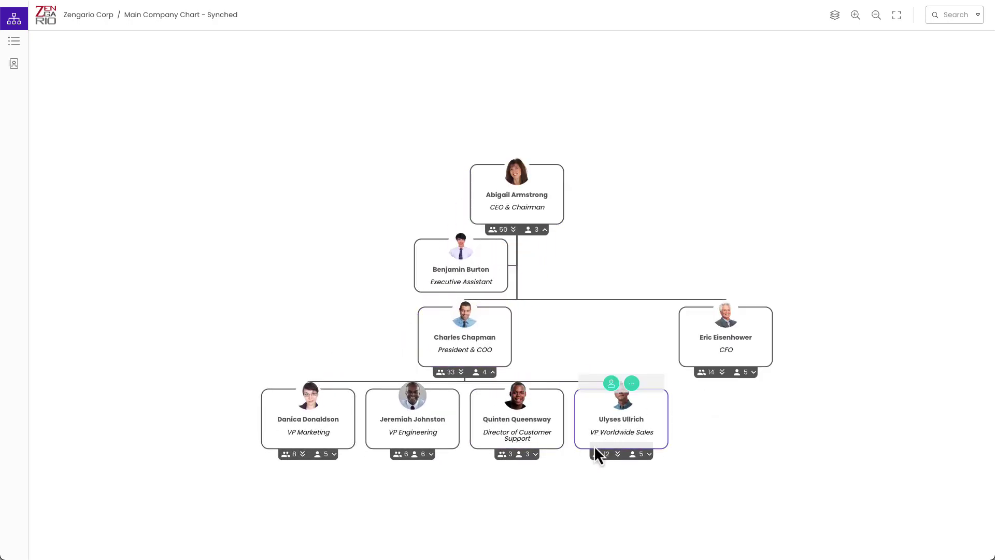
pyautogui.click(648, 455)
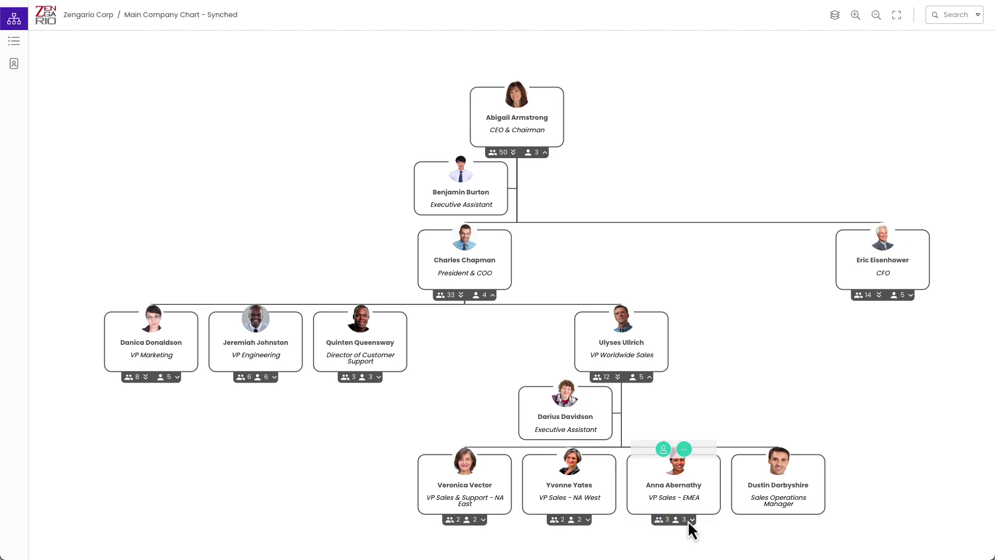
pyautogui.click(691, 519)
pyautogui.click(400, 436)
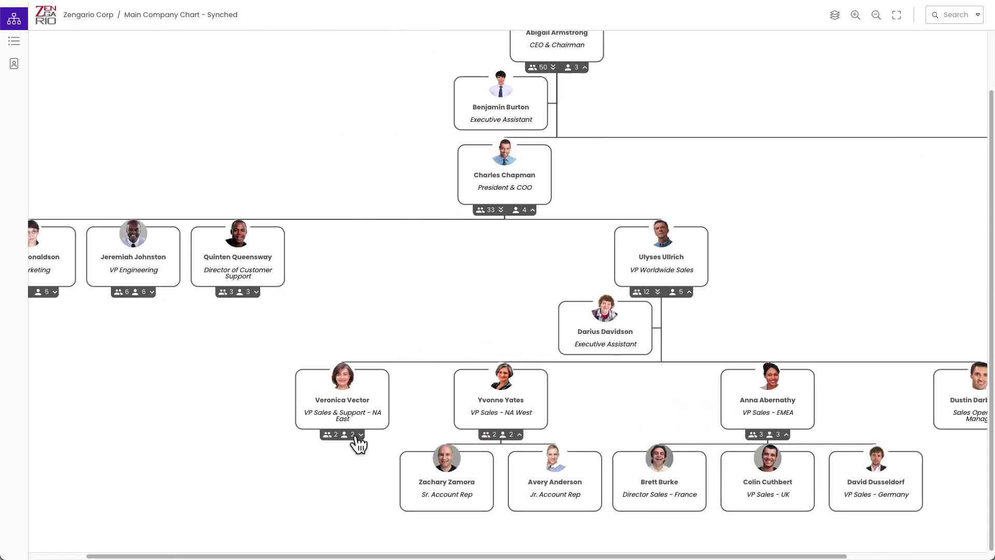
pyautogui.click(355, 438)
pyautogui.scroll(2, 642, 244)
pyautogui.moveTo(652, 153)
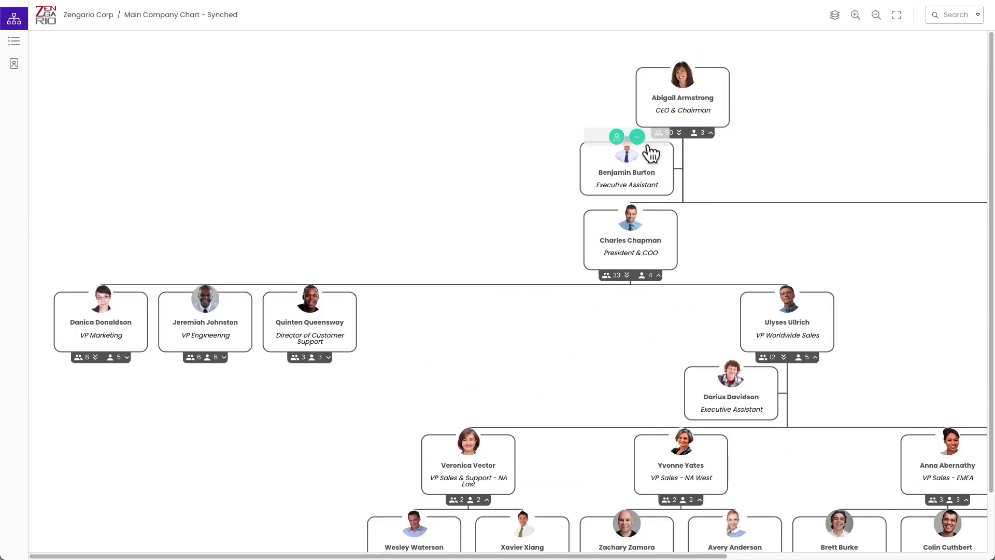
pyautogui.click(679, 133)
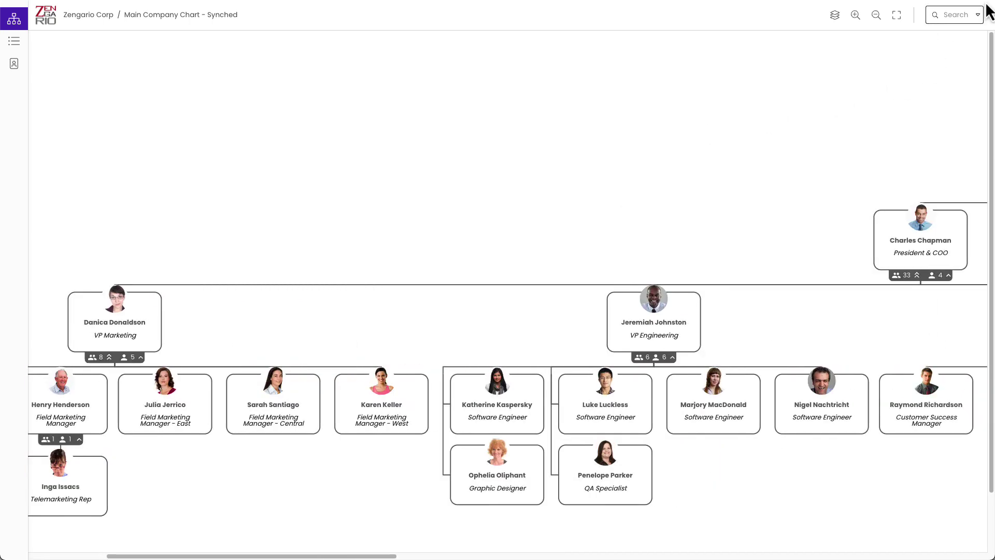
pyautogui.click(954, 14)
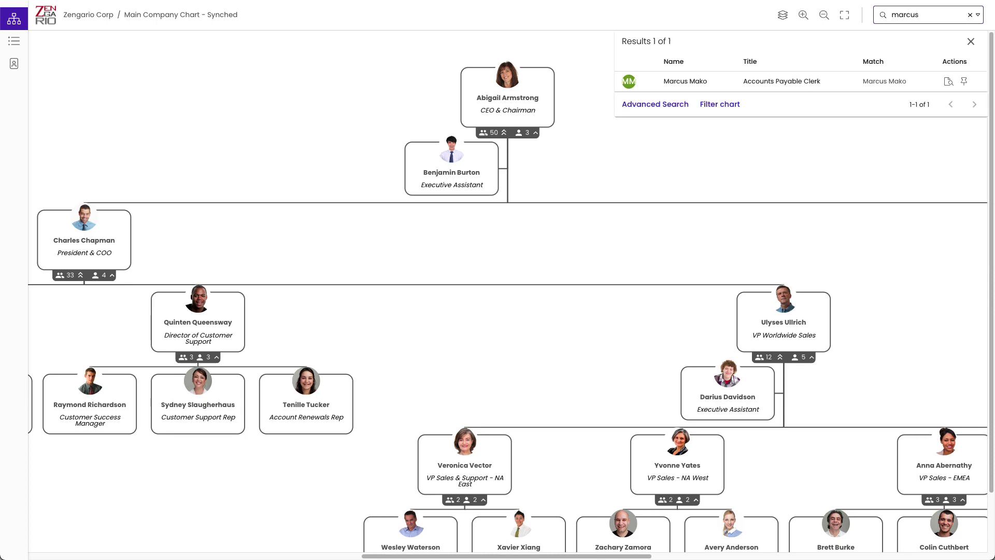
pyautogui.click(683, 87)
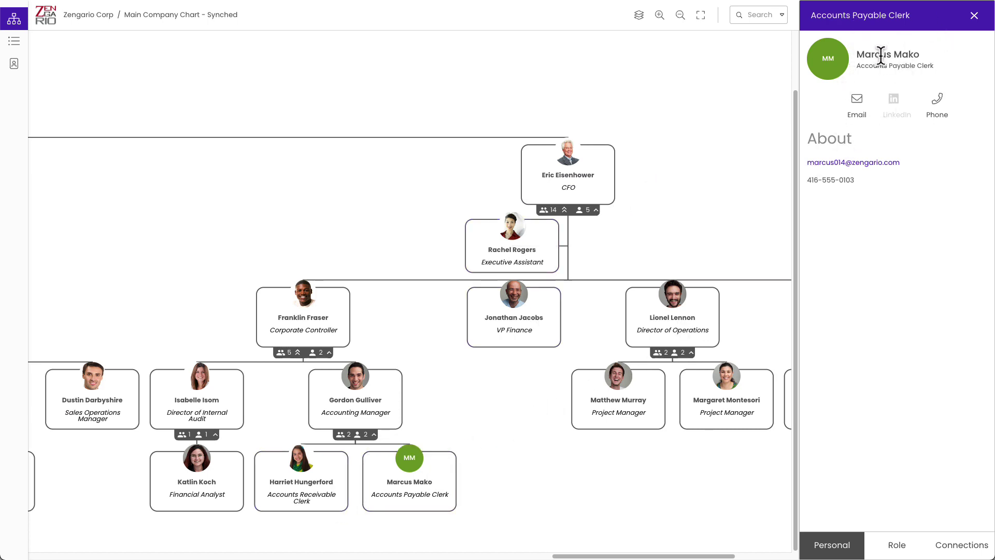
pyautogui.click(753, 16)
pyautogui.click(767, 68)
pyautogui.click(975, 16)
# Filter the chart by 'produc', reveal Henry Henderson and Julia Jerrico, then clear the filter.
pyautogui.click(948, 12)
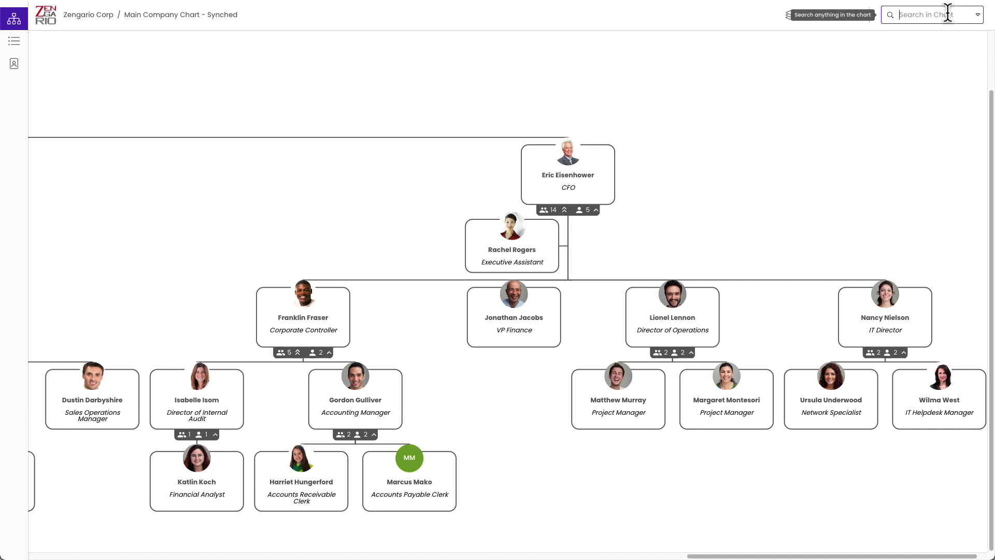
pyautogui.write('pr')
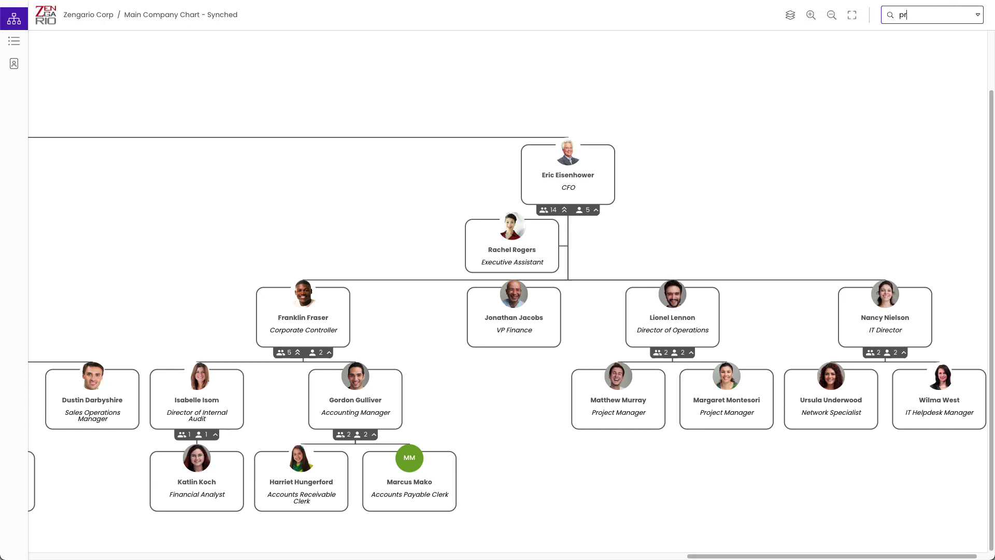
pyautogui.write('oduct')
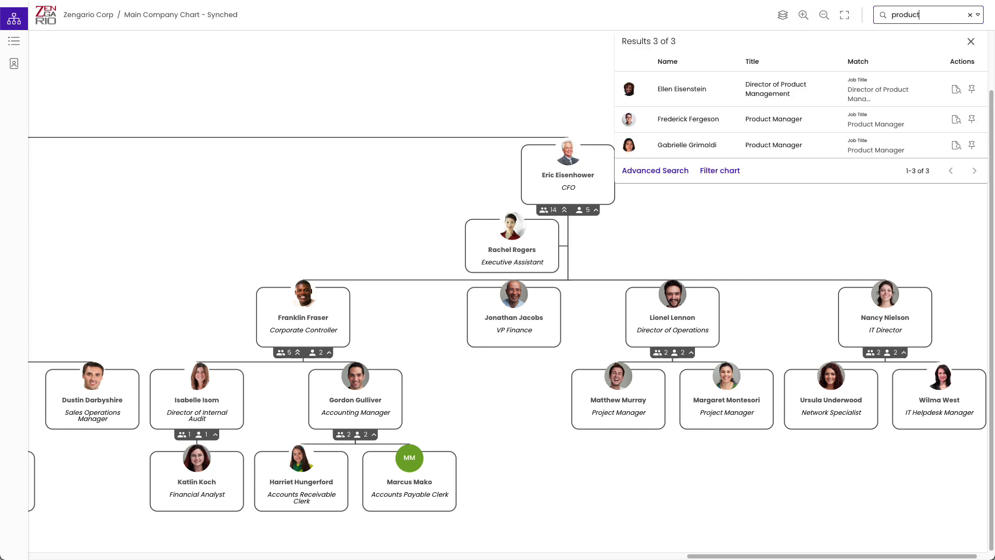
pyautogui.click(732, 176)
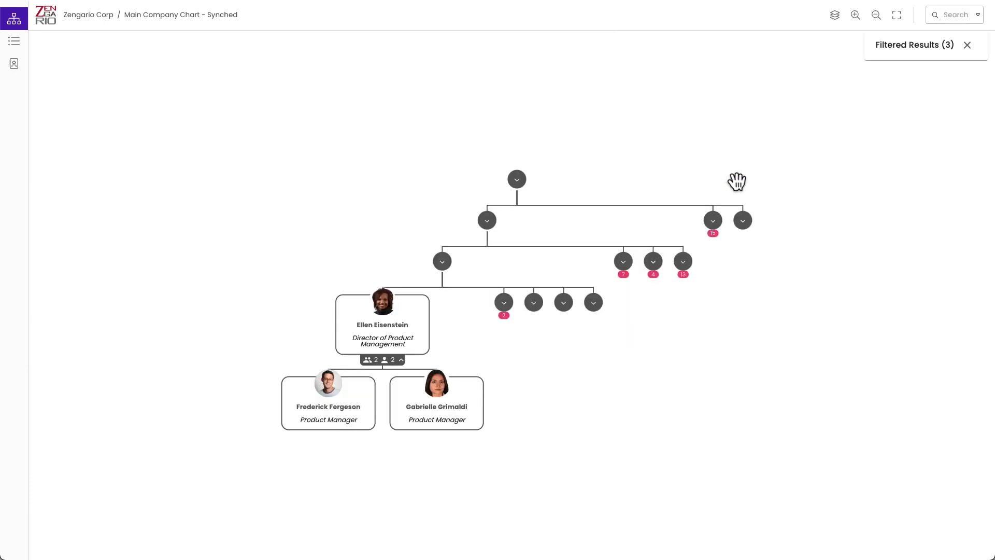
pyautogui.click(504, 306)
pyautogui.click(572, 303)
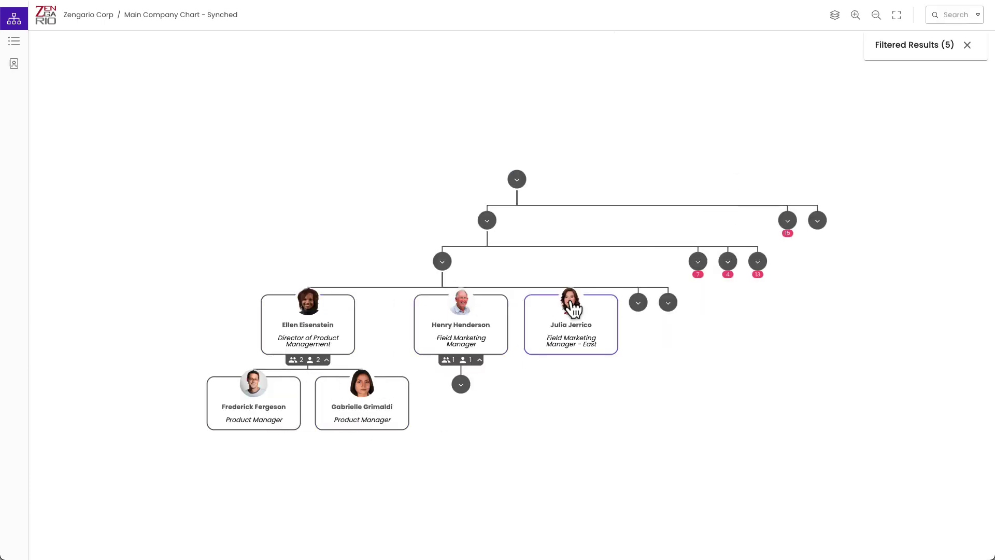
pyautogui.click(967, 45)
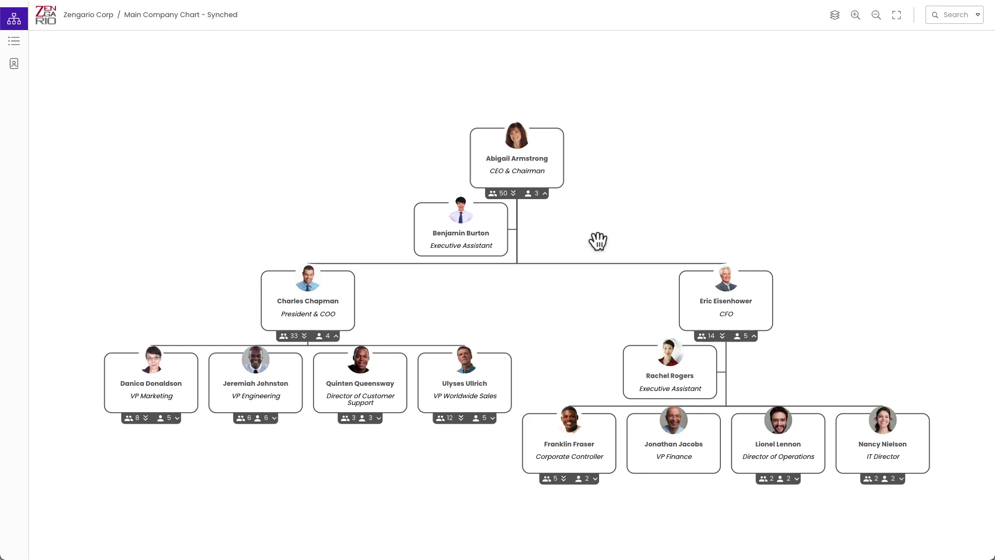
pyautogui.moveTo(507, 127)
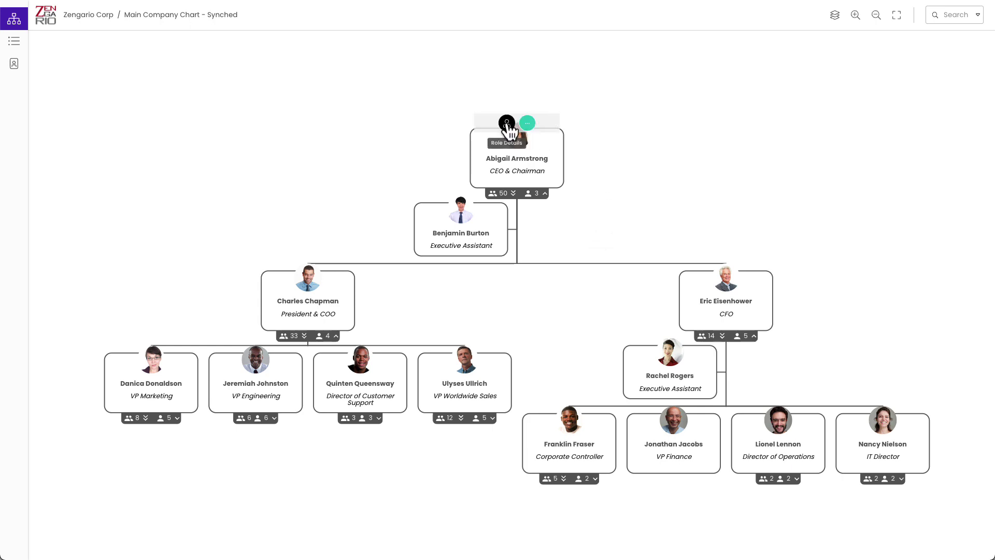
pyautogui.click(507, 124)
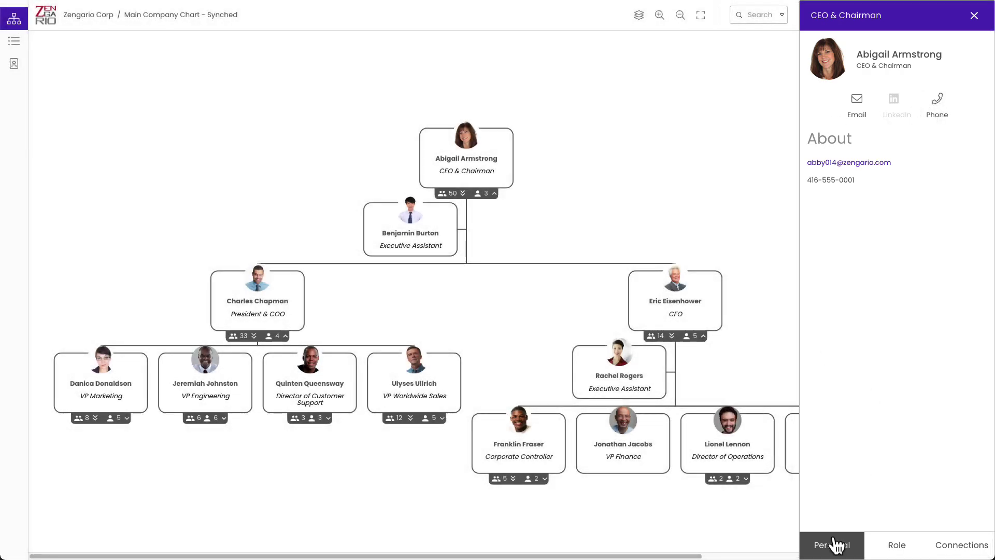
pyautogui.click(899, 548)
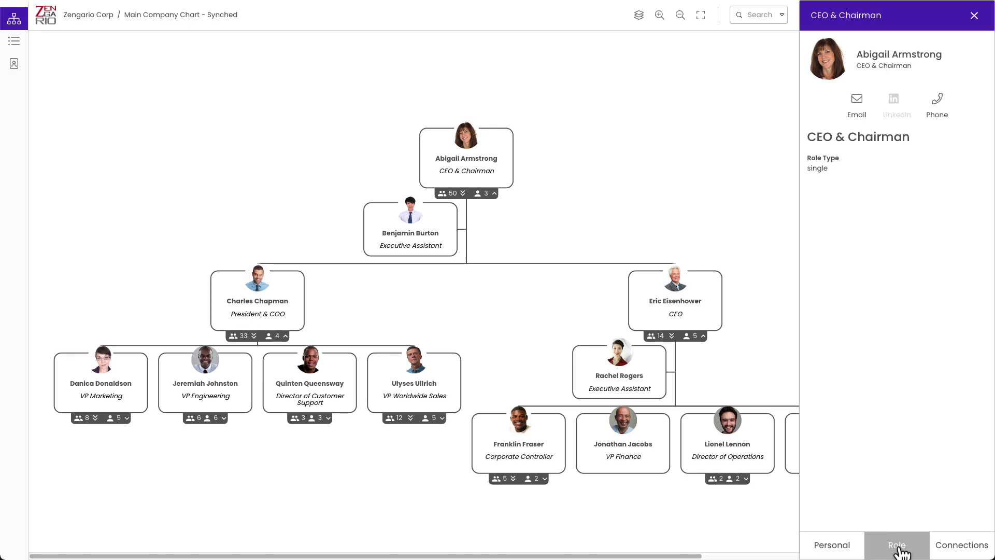
pyautogui.click(841, 550)
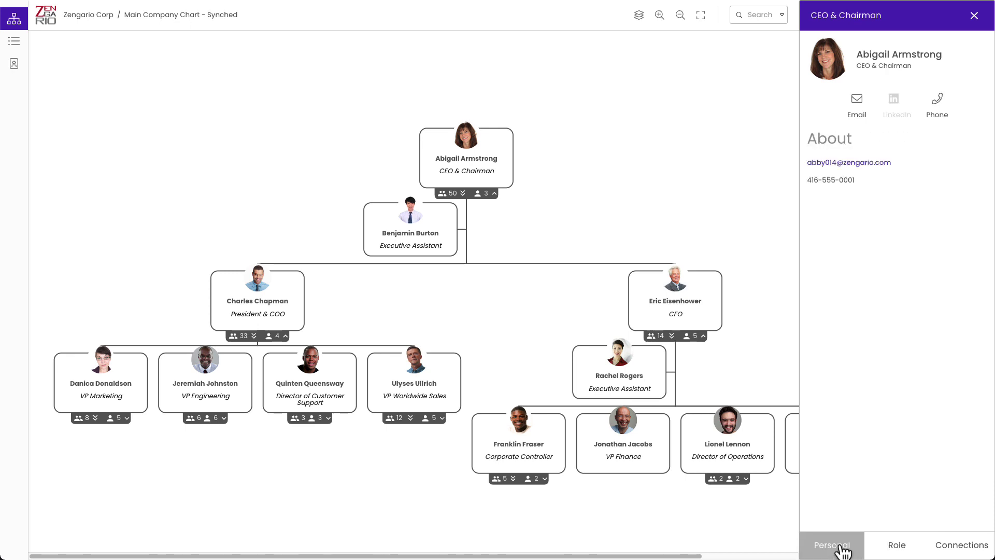
pyautogui.click(899, 549)
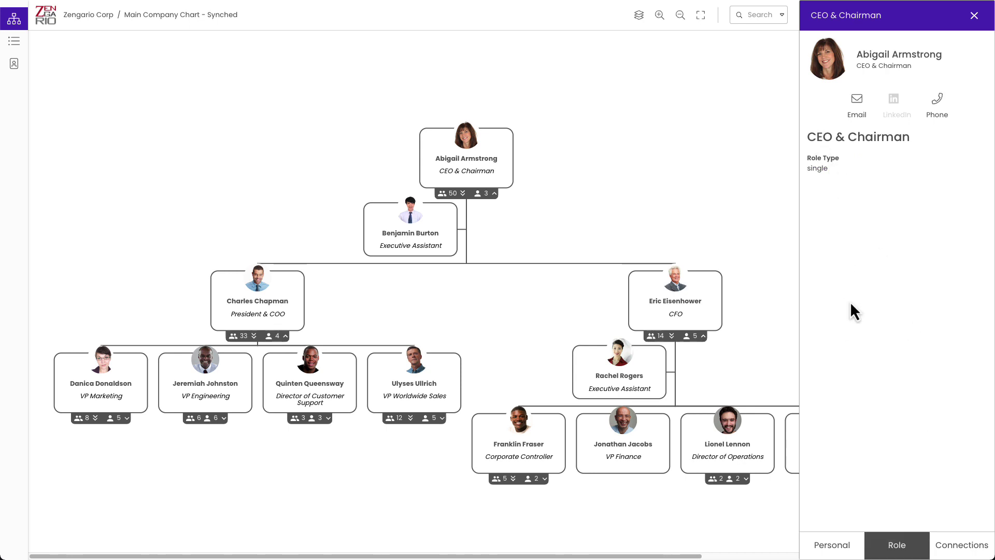
pyautogui.click(963, 548)
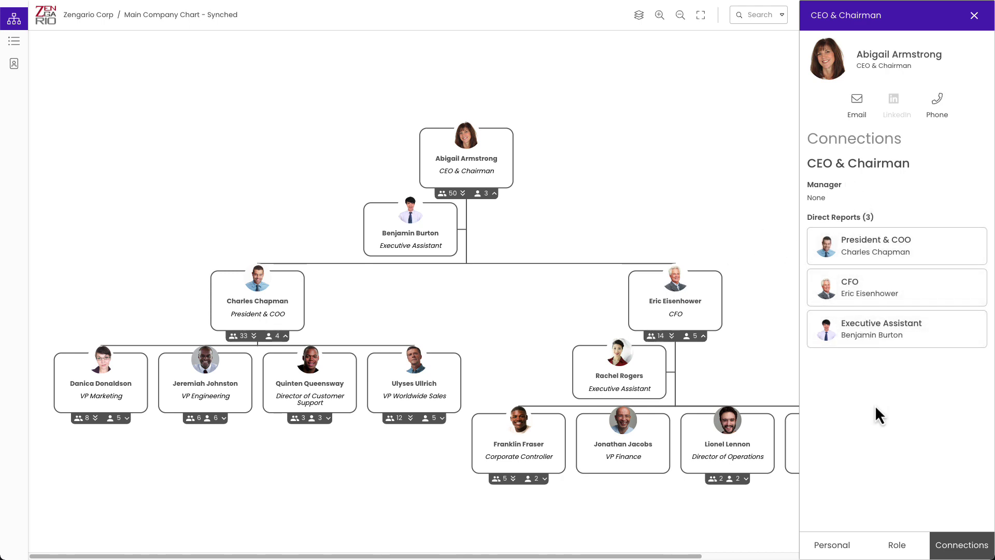
pyautogui.click(850, 545)
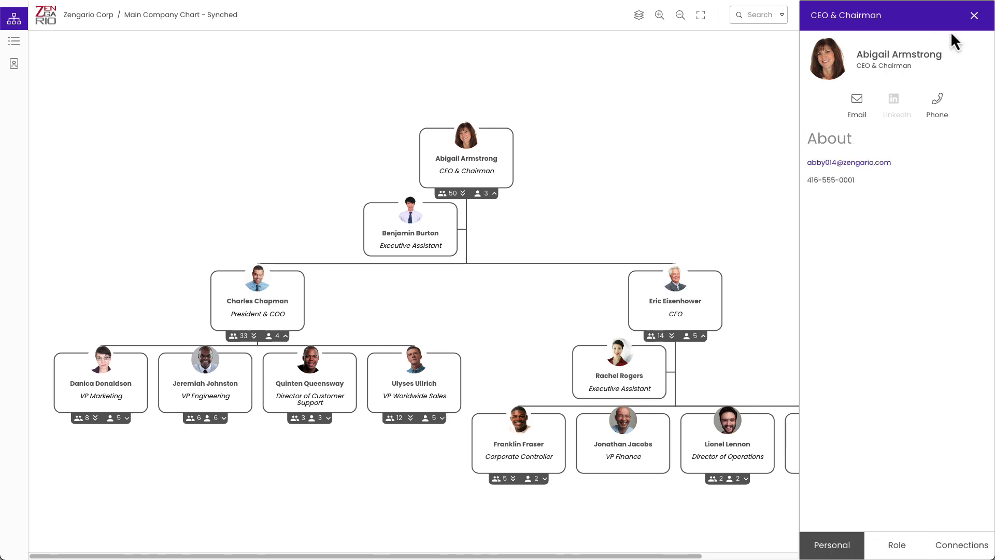
# Close Abigail's details panel, expand every level, then pin and unpin Ulysses Ullrich's branch.
pyautogui.click(975, 16)
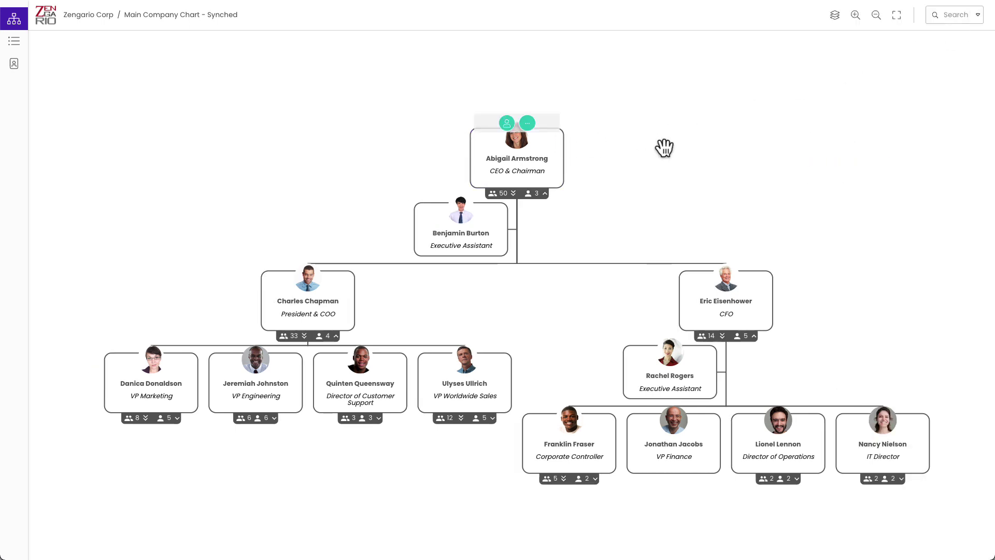
pyautogui.moveTo(548, 155)
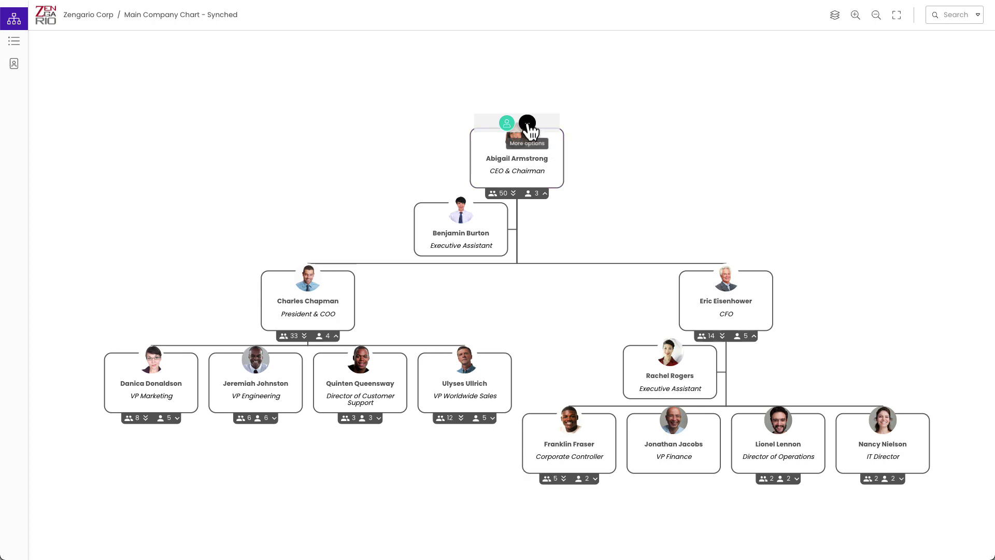
pyautogui.click(506, 196)
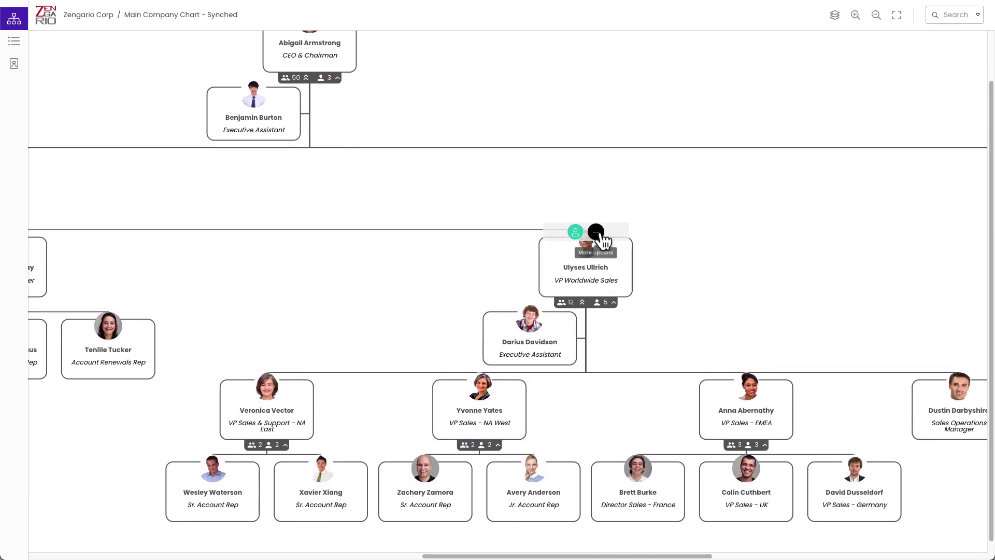
pyautogui.click(596, 231)
pyautogui.click(610, 233)
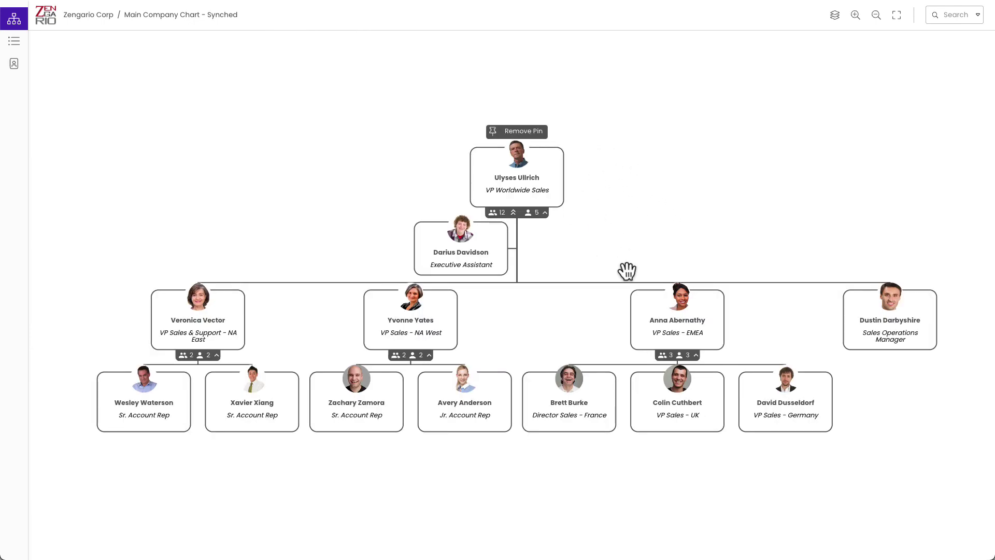
pyautogui.click(523, 135)
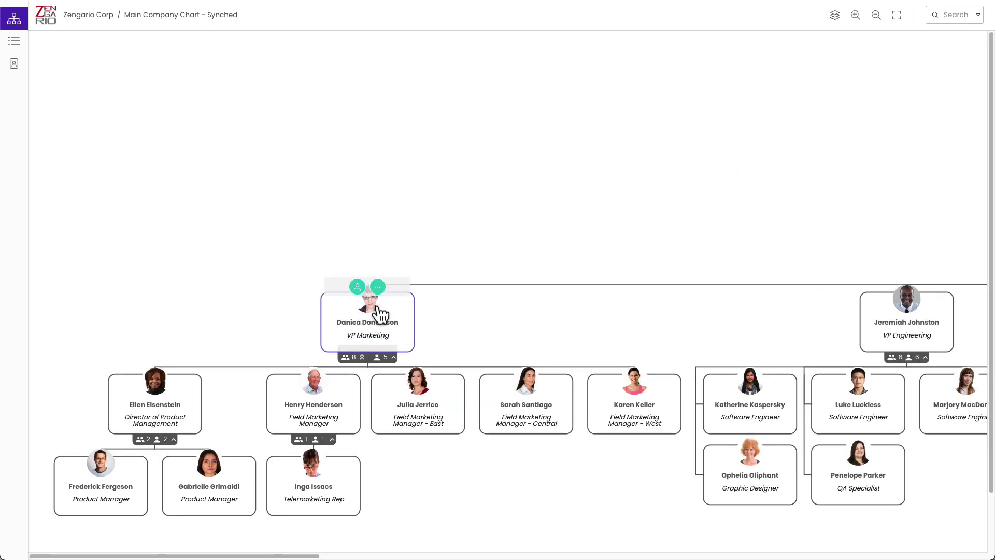
pyautogui.click(377, 287)
pyautogui.click(402, 285)
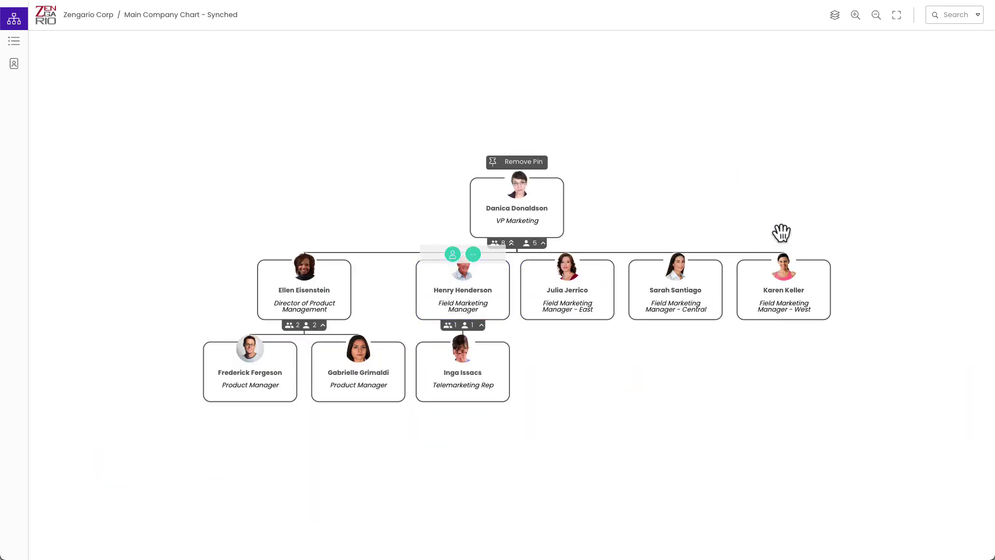
pyautogui.click(516, 247)
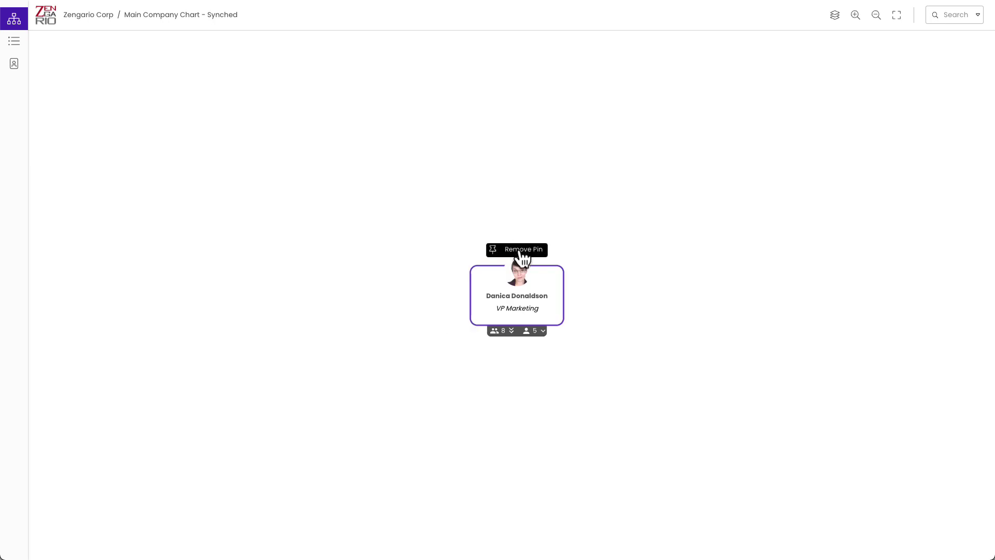
pyautogui.click(539, 332)
pyautogui.click(323, 325)
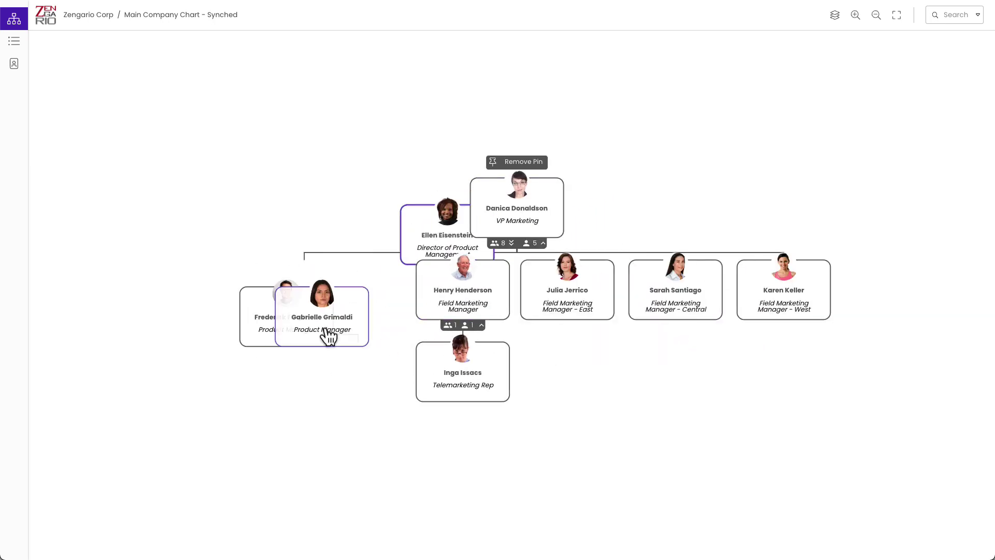
pyautogui.click(531, 173)
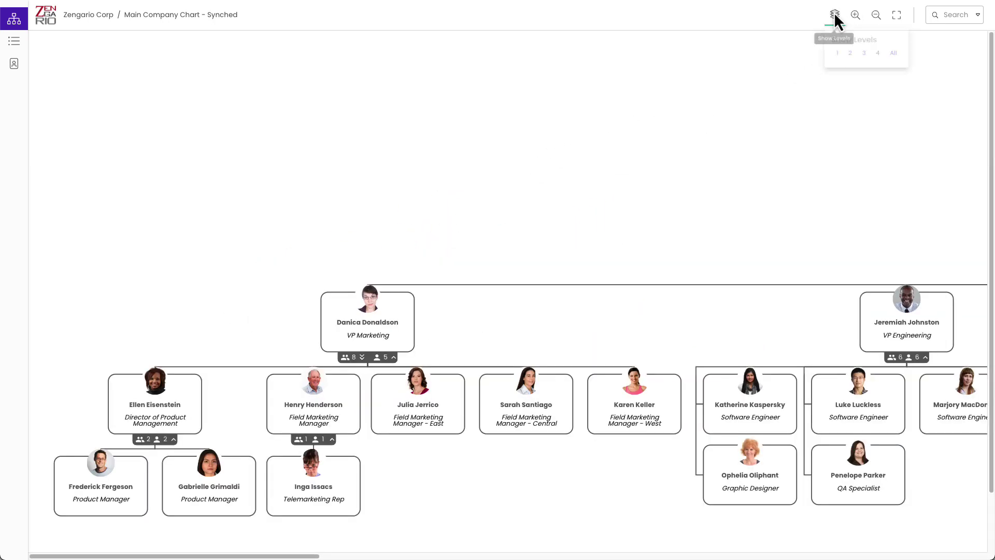
pyautogui.click(835, 16)
pyautogui.click(862, 62)
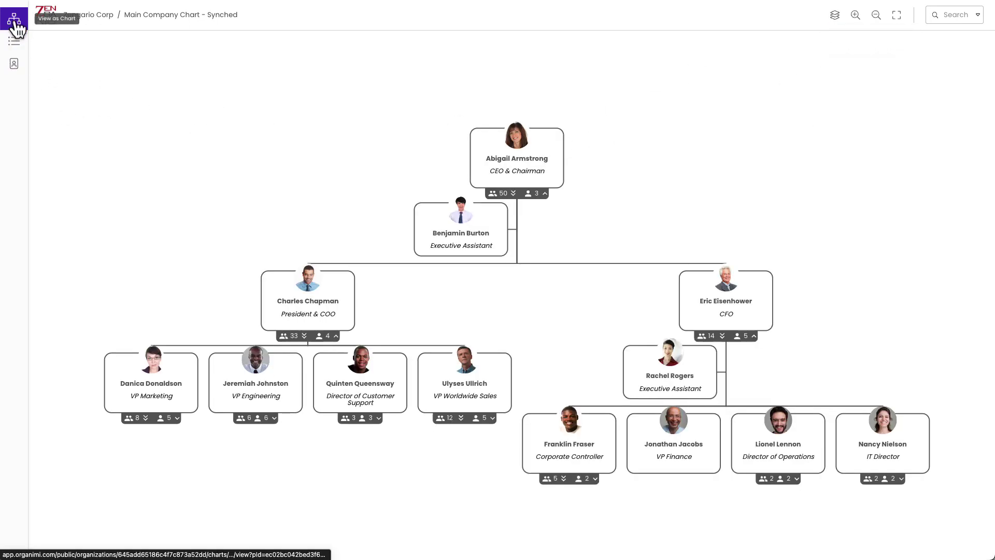
# Switch to the directory table and search 'marcu', 'charle' and 'prod', then clear the search.
pyautogui.click(17, 50)
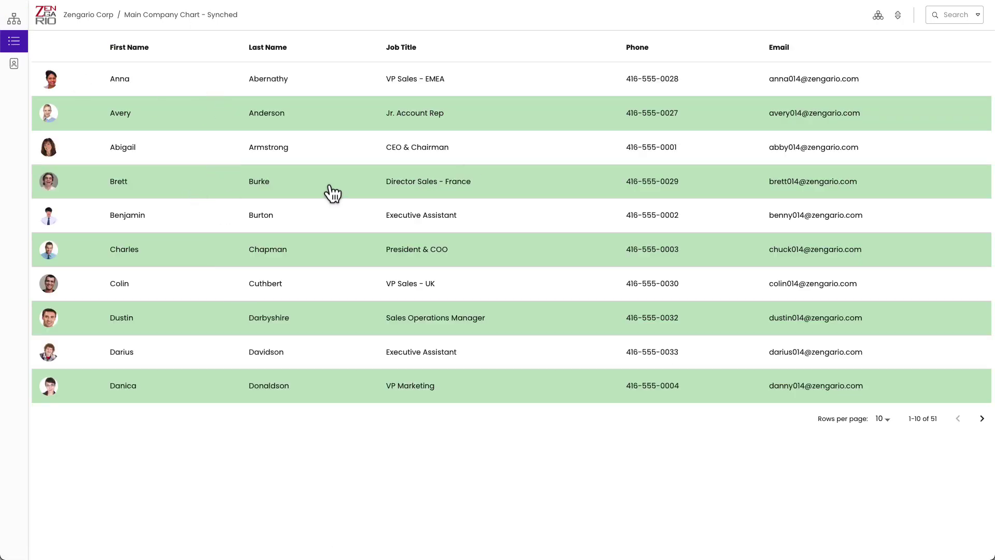
pyautogui.click(955, 15)
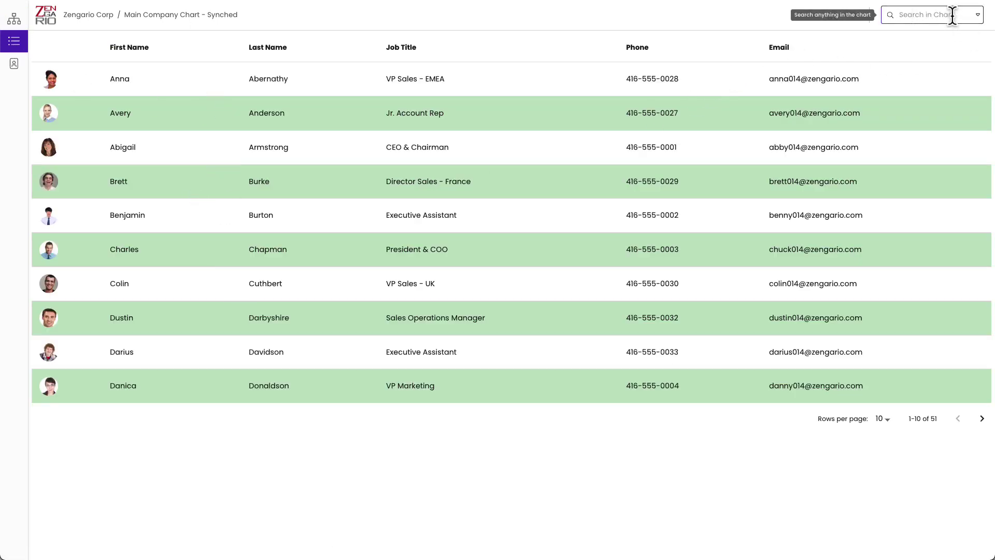
pyautogui.write('marcu')
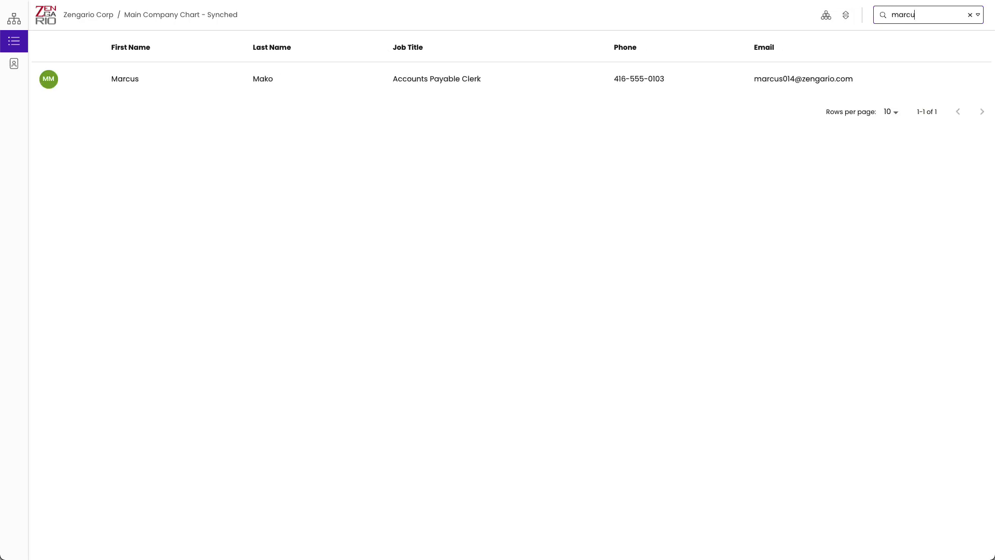
pyautogui.press('BackSpace')
pyautogui.write('charle')
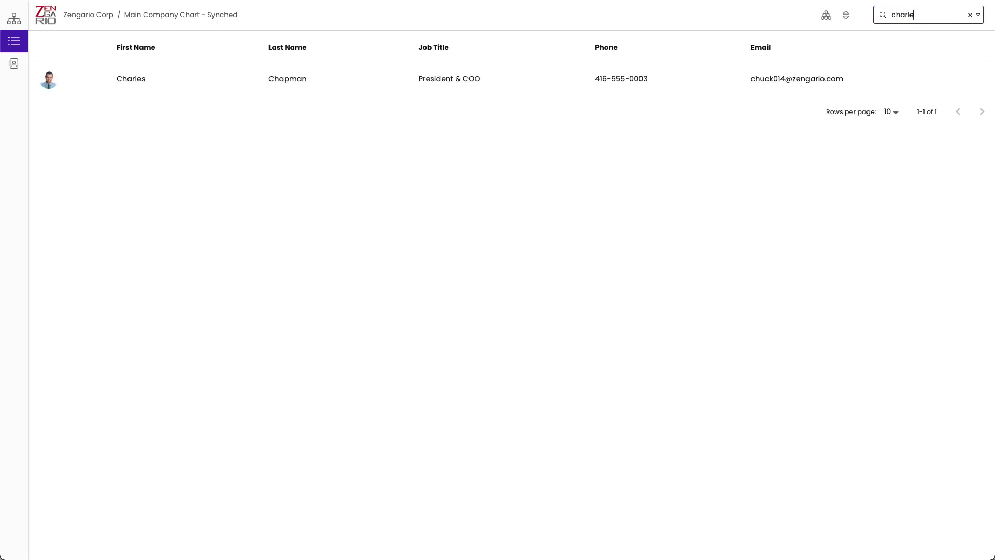
pyautogui.press('BackSpace')
pyautogui.press('BackSpace')
pyautogui.write('prod')
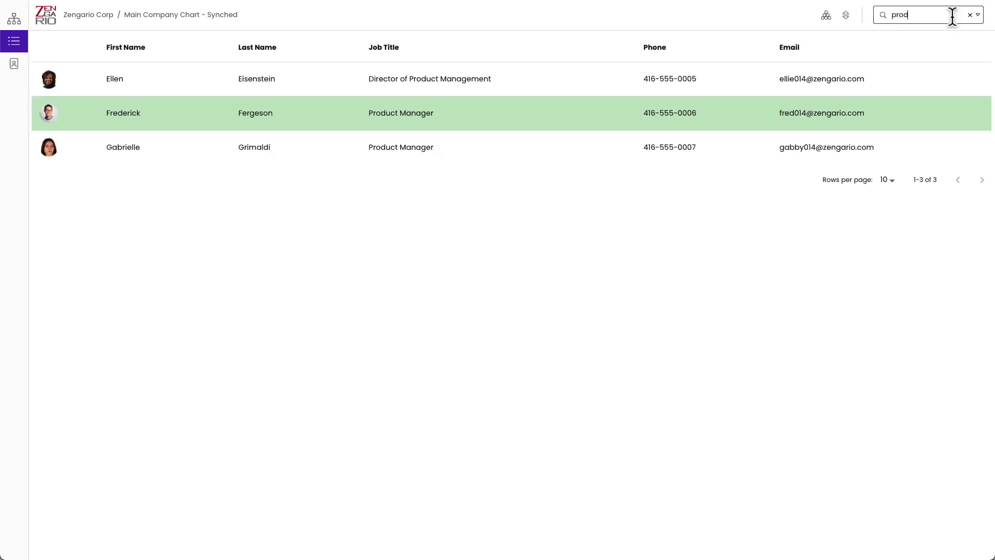
pyautogui.click(970, 14)
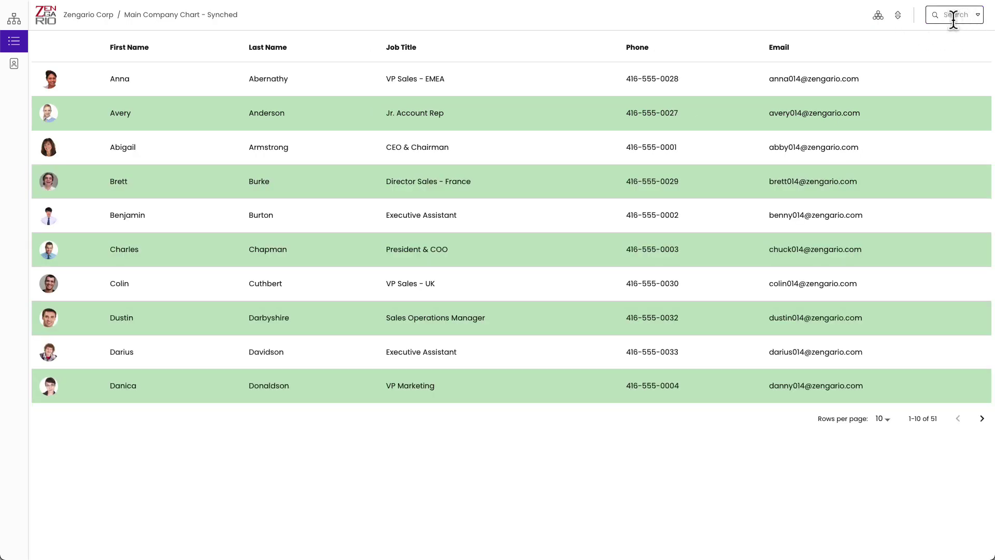
# Try sorting the directory by Last Name, Job Title, First Name and none, ending by Job Title.
pyautogui.click(898, 14)
pyautogui.click(922, 89)
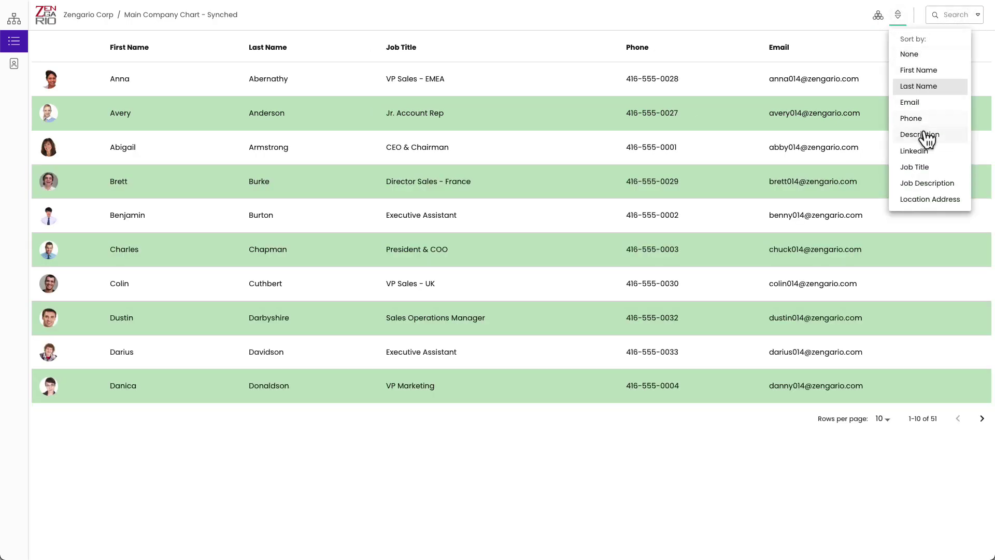
pyautogui.click(920, 169)
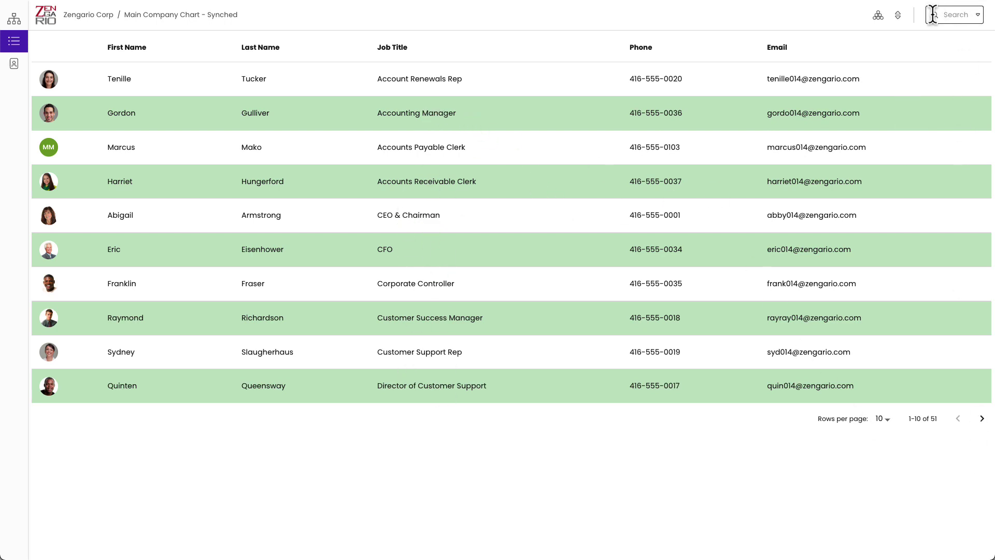
pyautogui.click(898, 15)
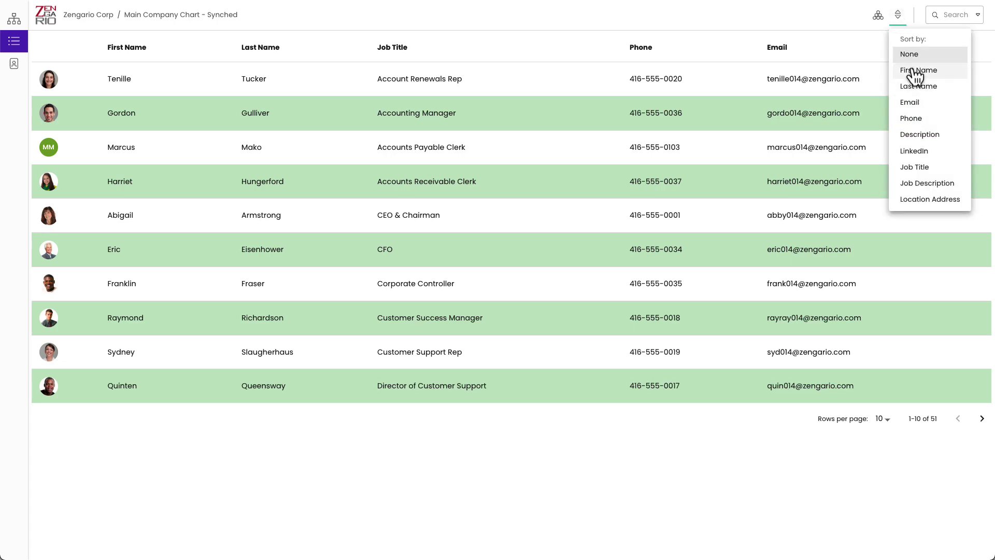
pyautogui.click(915, 69)
pyautogui.click(898, 15)
pyautogui.click(907, 53)
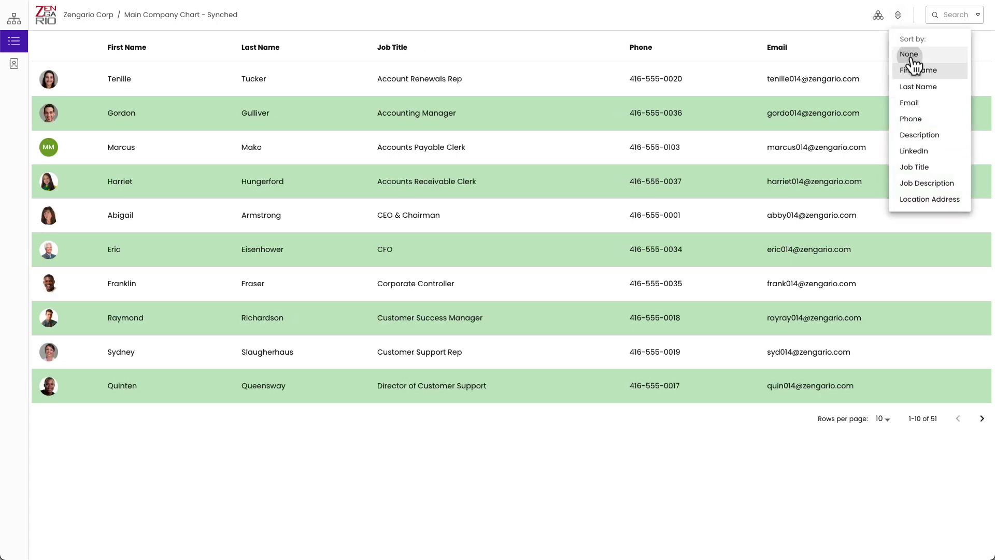
pyautogui.click(897, 15)
pyautogui.click(914, 119)
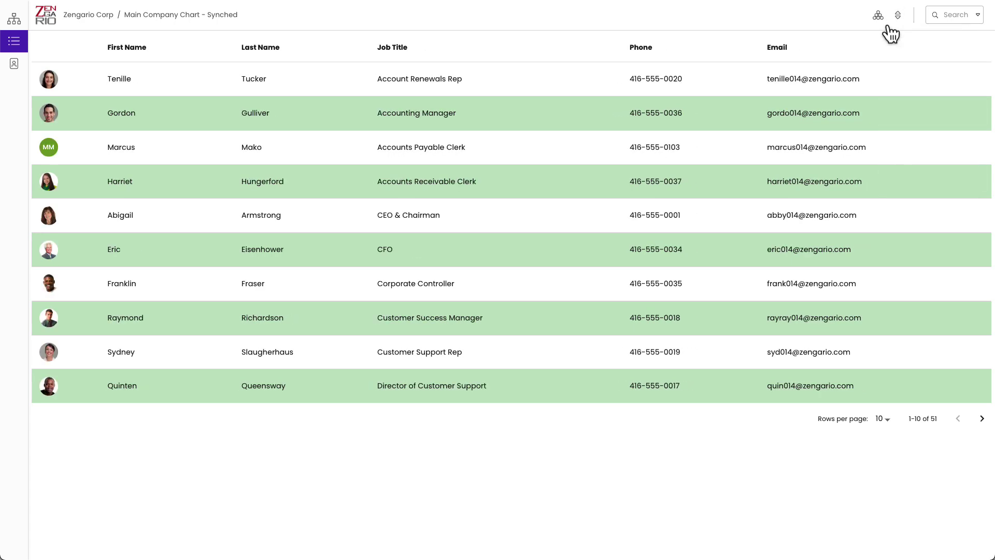
pyautogui.click(877, 14)
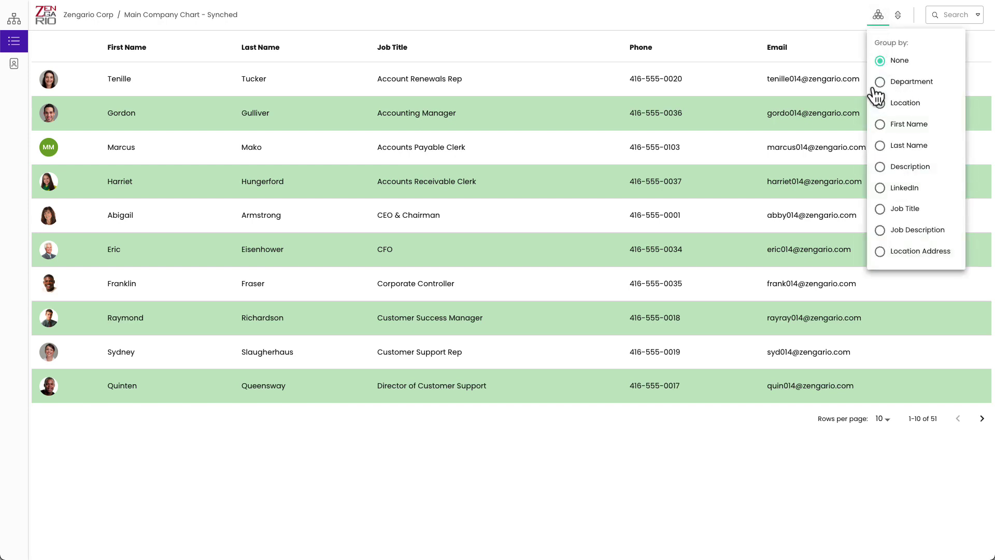
pyautogui.click(880, 209)
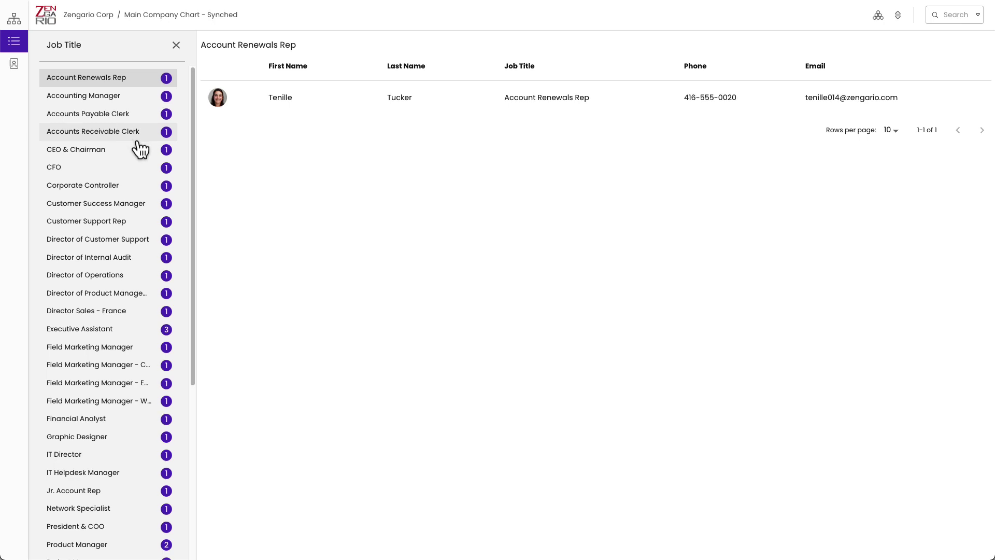
pyautogui.scroll(-5, 142, 147)
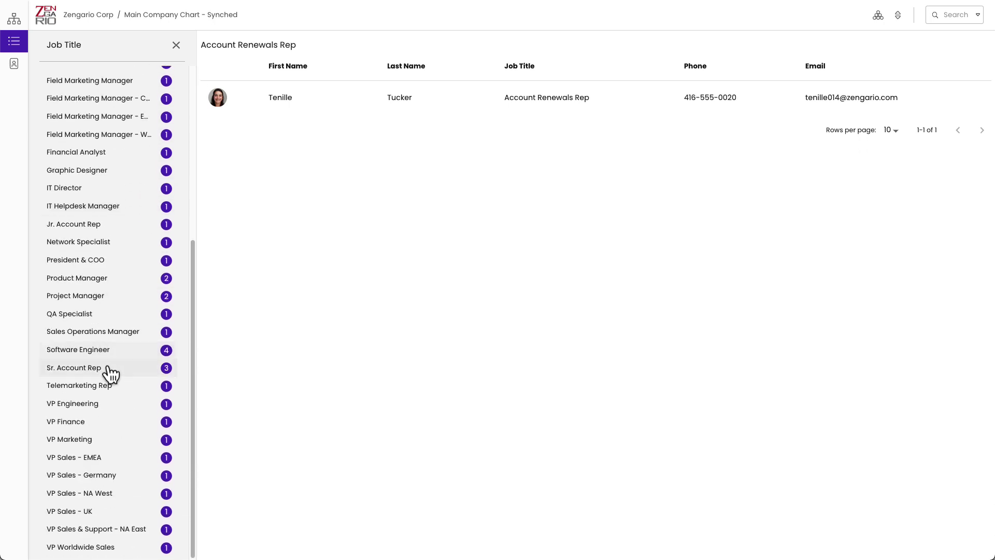
pyautogui.click(80, 296)
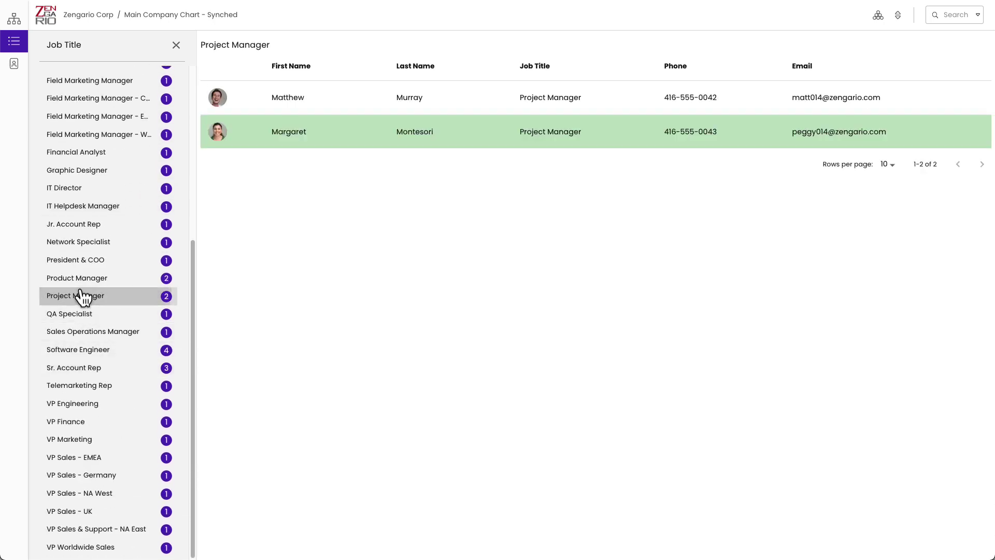
pyautogui.click(83, 355)
pyautogui.click(83, 368)
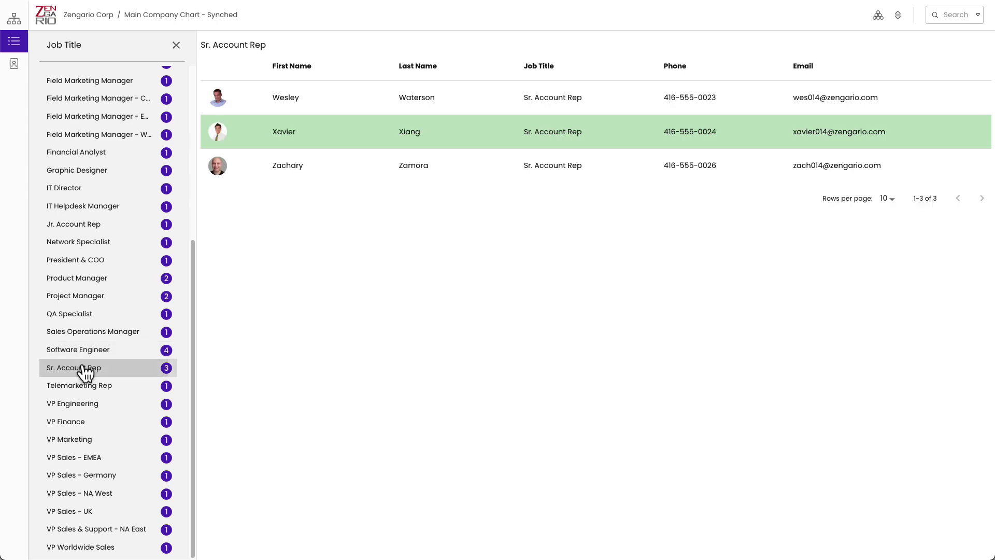
pyautogui.scroll(5, 110, 358)
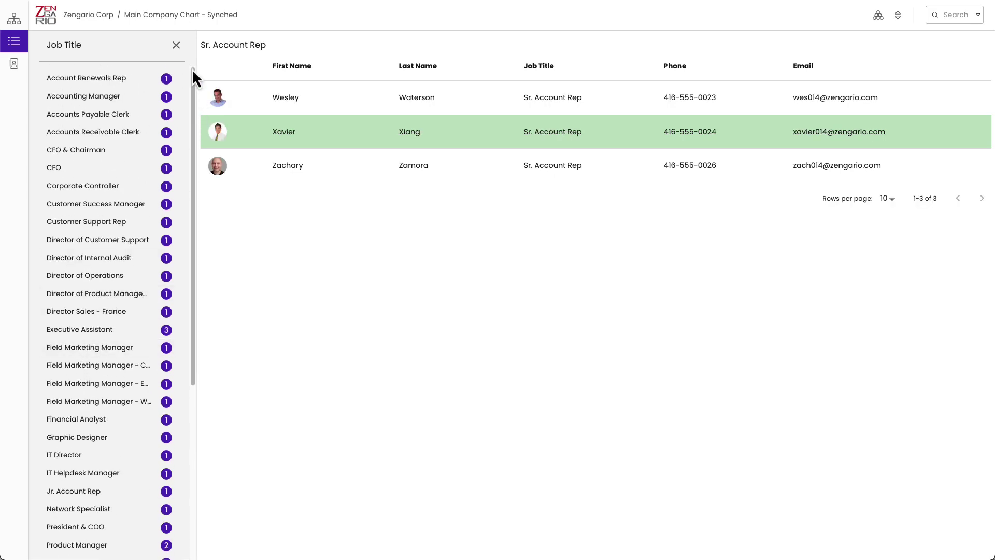
pyautogui.click(177, 46)
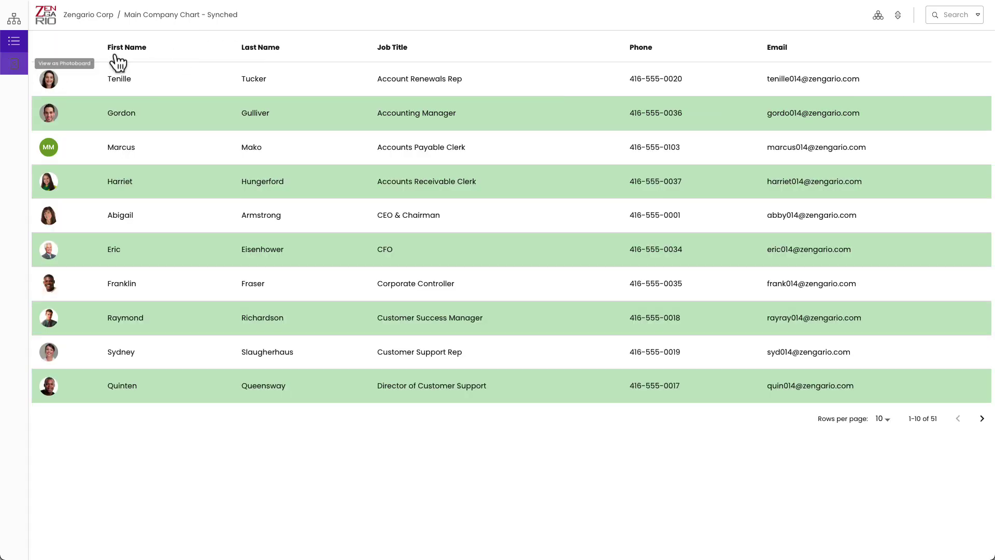
# Switch to the photoboard view of headshot cards with names and job titles.
pyautogui.click(14, 63)
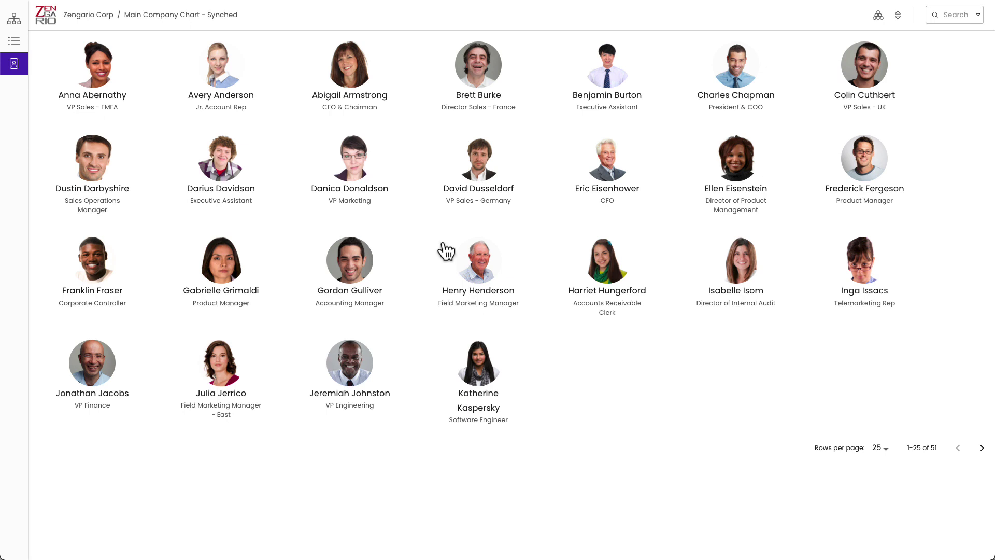
# Back on the chart, open the President & COO's Role and Connections details.
pyautogui.click(20, 26)
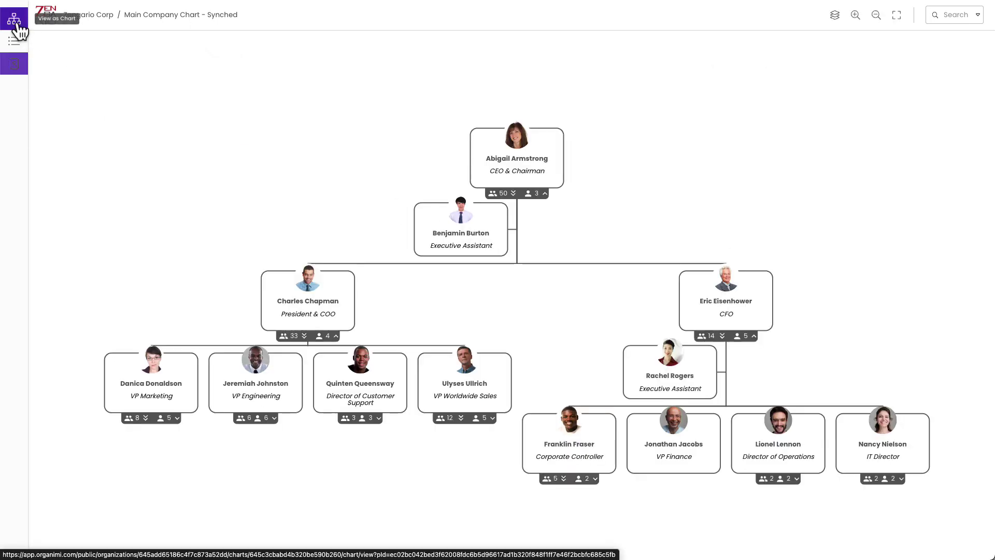
pyautogui.click(283, 270)
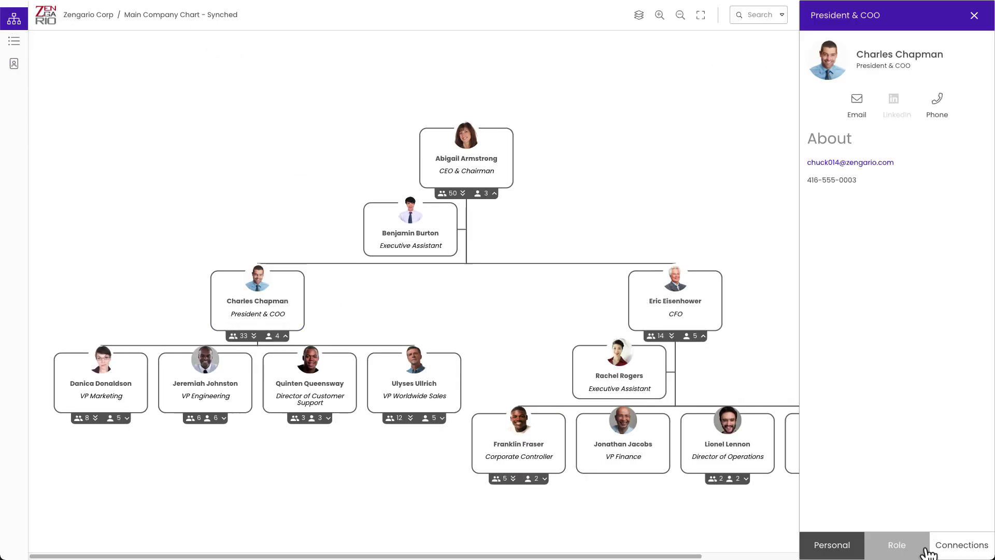
pyautogui.click(922, 548)
pyautogui.click(958, 552)
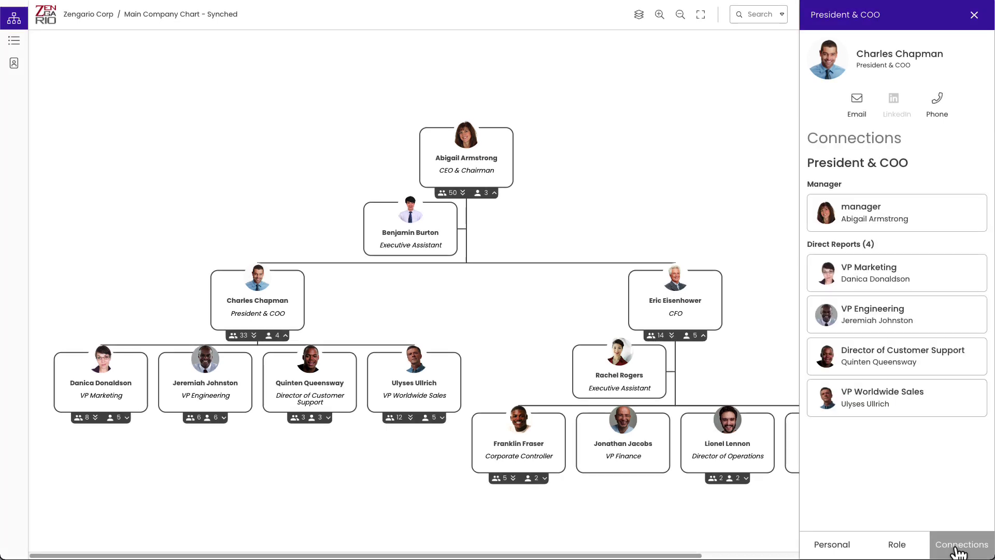